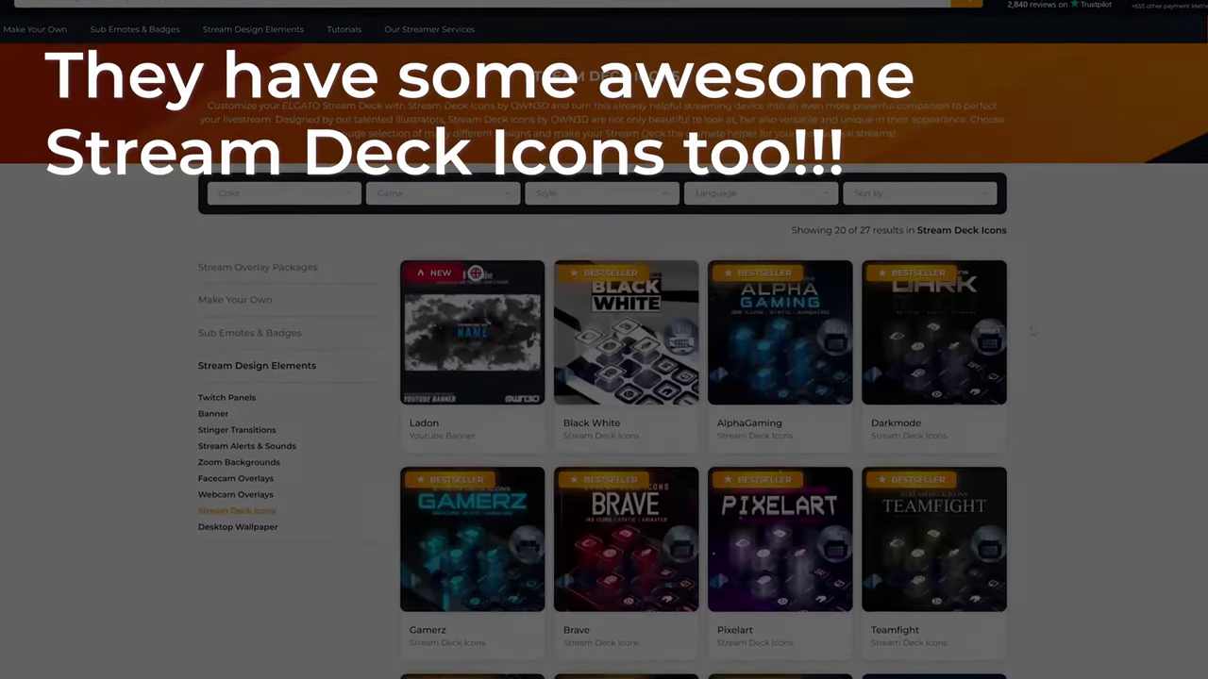
Scroll through the OWN3D Stream Deck Icons packs and the Stream Overlays package grid.
{"action": "scroll", "coordinate": [507, 282], "scroll_direction": "down", "scroll_amount": 2}
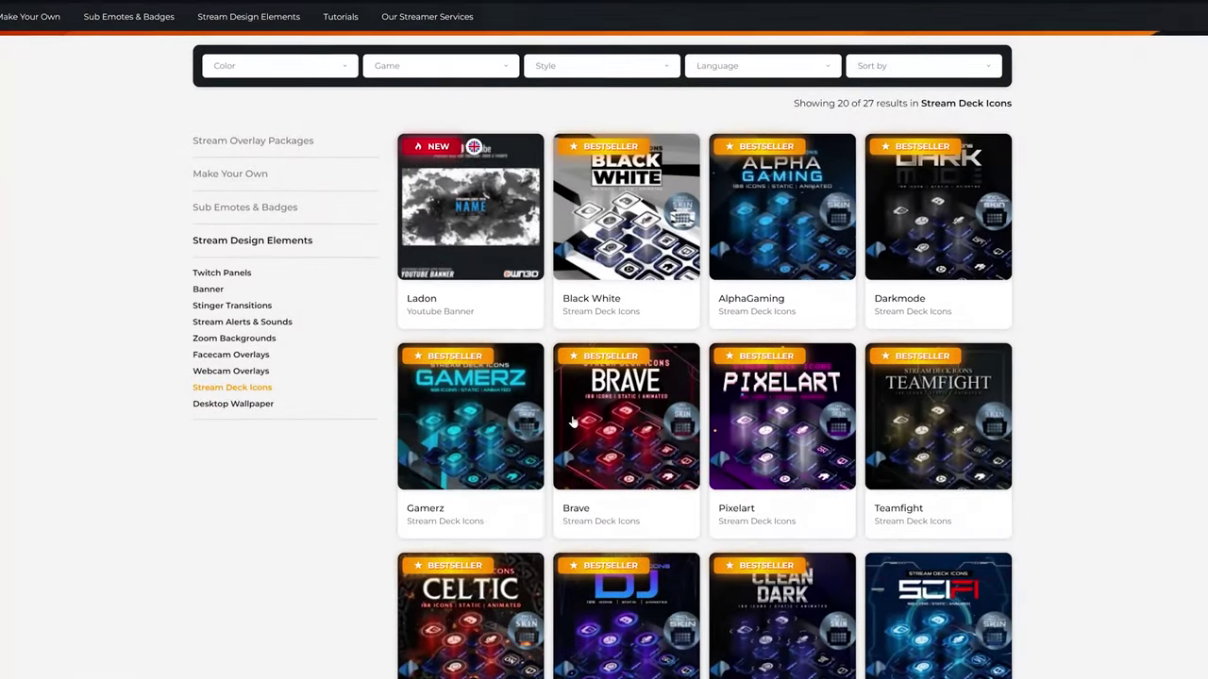
{"action": "scroll", "coordinate": [660, 302], "scroll_direction": "down", "scroll_amount": 1}
{"action": "scroll", "coordinate": [783, 274], "scroll_direction": "down", "scroll_amount": 2}
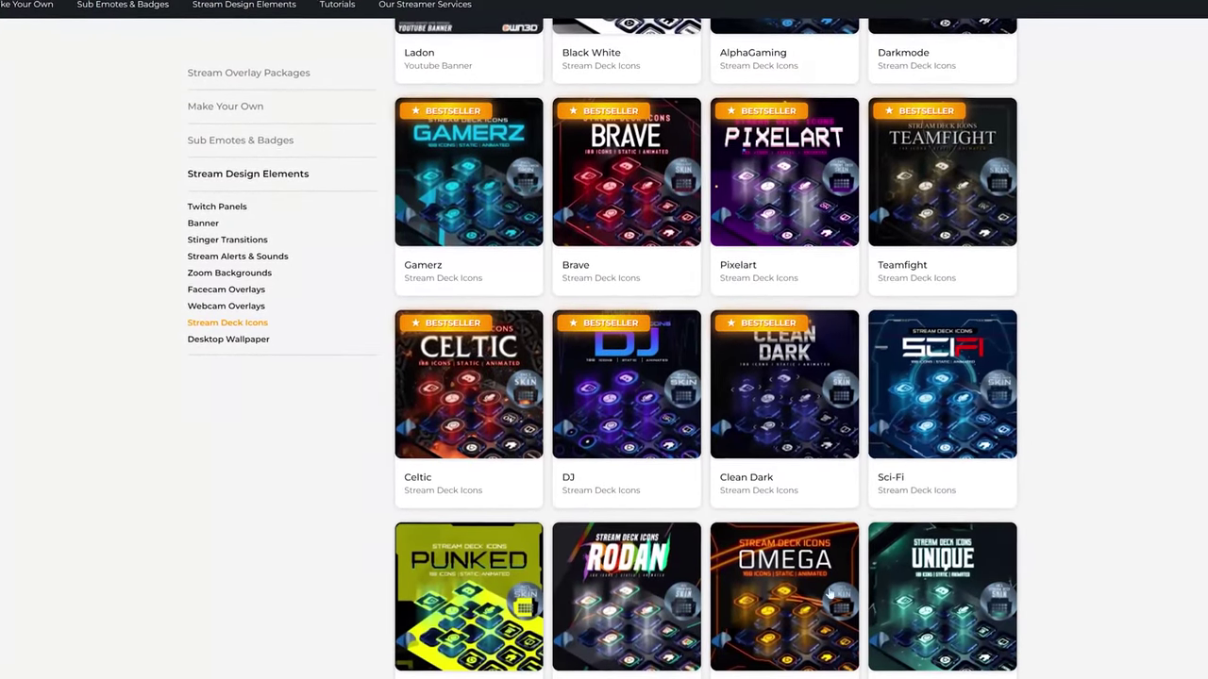
{"action": "scroll", "coordinate": [661, 491], "scroll_direction": "down", "scroll_amount": 3}
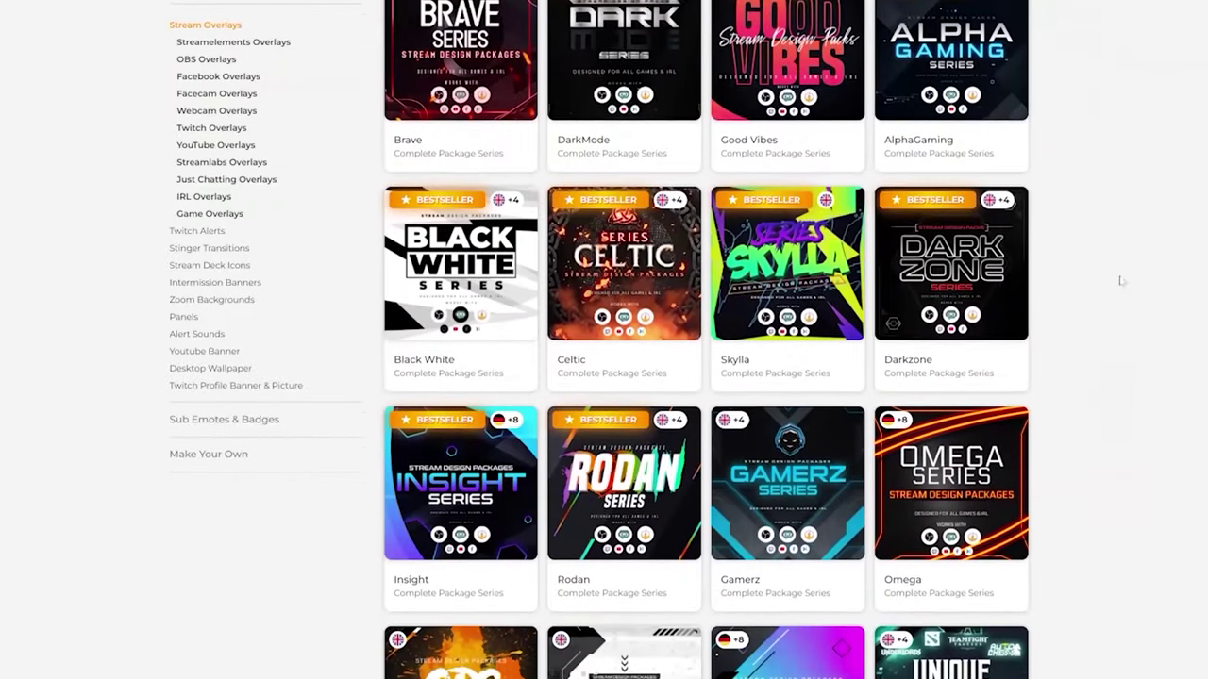
{"action": "scroll", "coordinate": [944, 235], "scroll_direction": "down", "scroll_amount": 3}
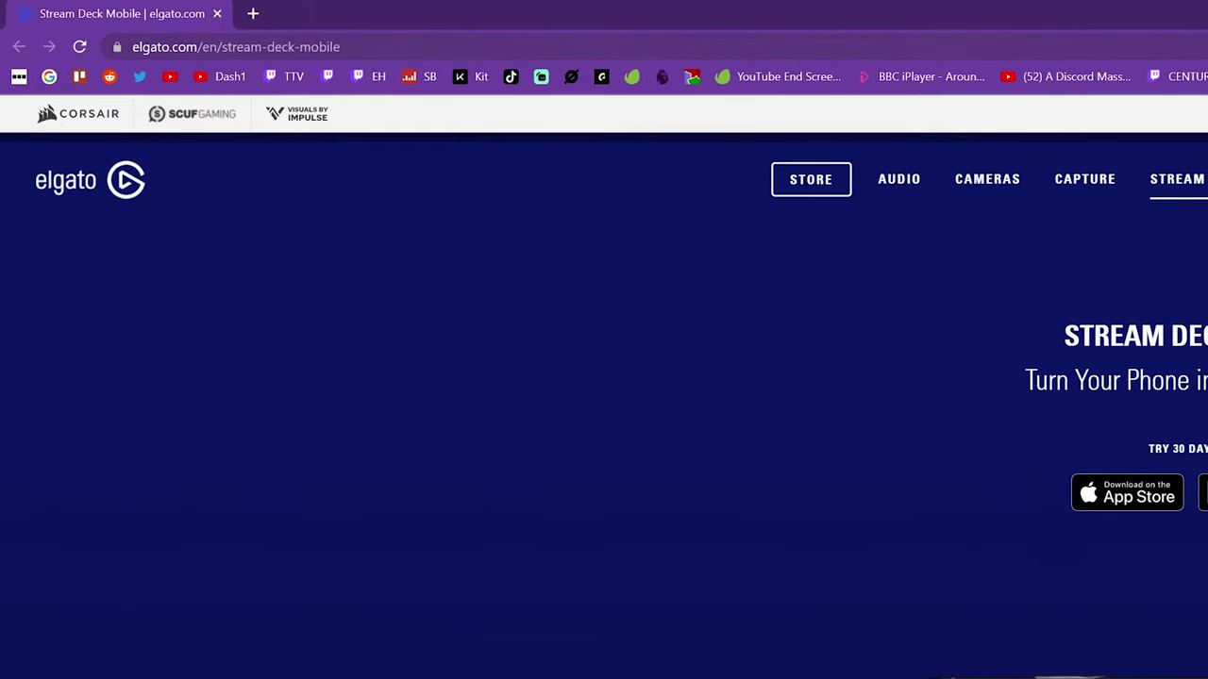
Scroll the Stream Deck Mobile page down to the 'Works with what you love' section.
{"action": "key", "text": "ctrl+l"}
{"action": "left_click", "coordinate": [509, 563]}
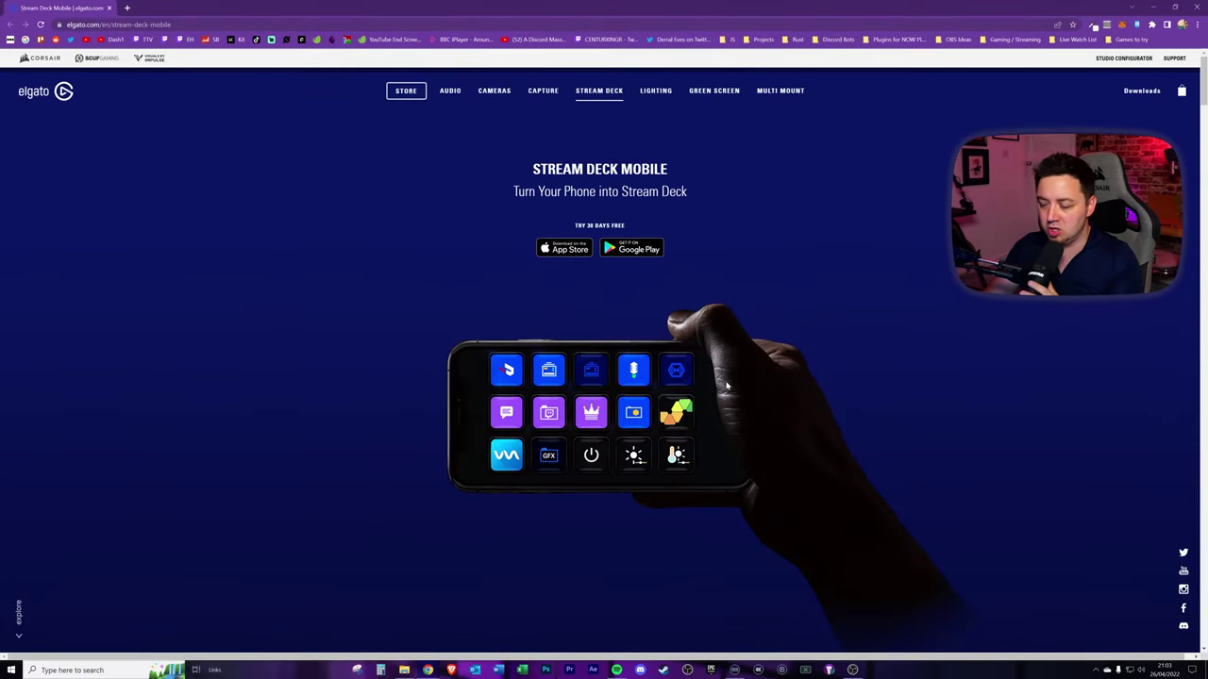
{"action": "scroll", "coordinate": [727, 385], "scroll_direction": "down", "scroll_amount": 5}
{"action": "scroll", "coordinate": [698, 311], "scroll_direction": "down", "scroll_amount": 2}
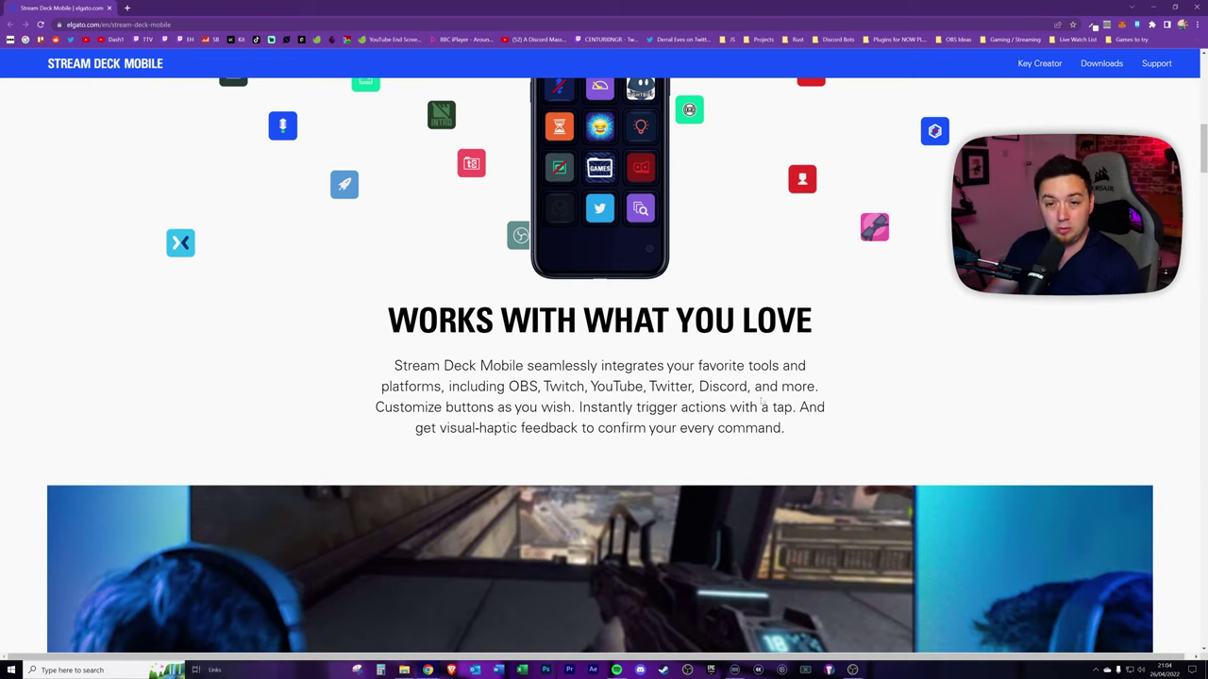
Scroll past the product video toward the 'Streamlines your workflow' section.
{"action": "scroll", "coordinate": [761, 399], "scroll_direction": "down", "scroll_amount": 4}
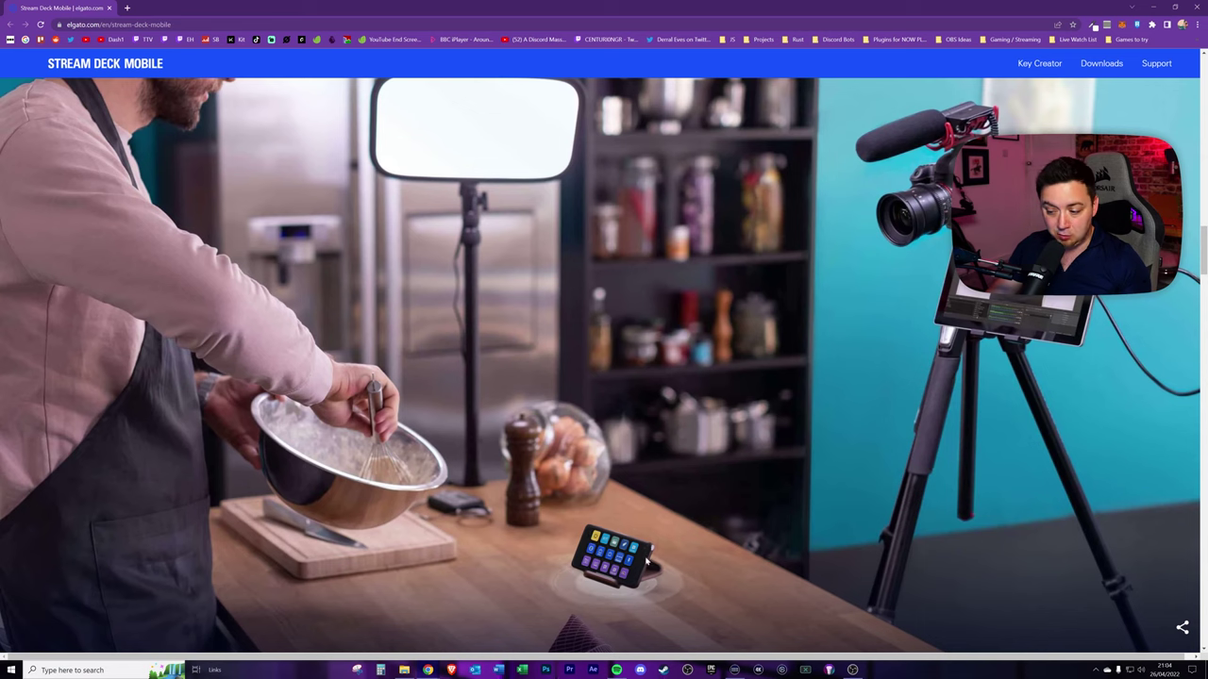
{"action": "scroll", "coordinate": [573, 514], "scroll_direction": "down", "scroll_amount": 1}
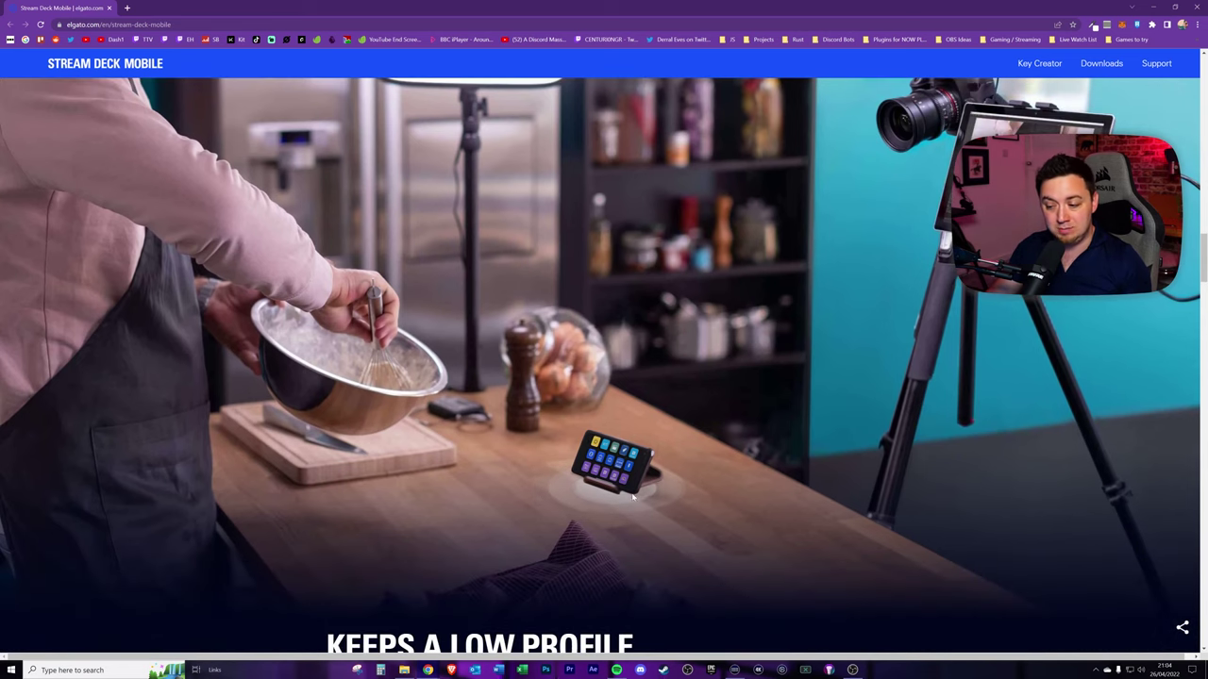
{"action": "scroll", "coordinate": [634, 490], "scroll_direction": "up", "scroll_amount": 1}
{"action": "scroll", "coordinate": [566, 500], "scroll_direction": "up", "scroll_amount": 1}
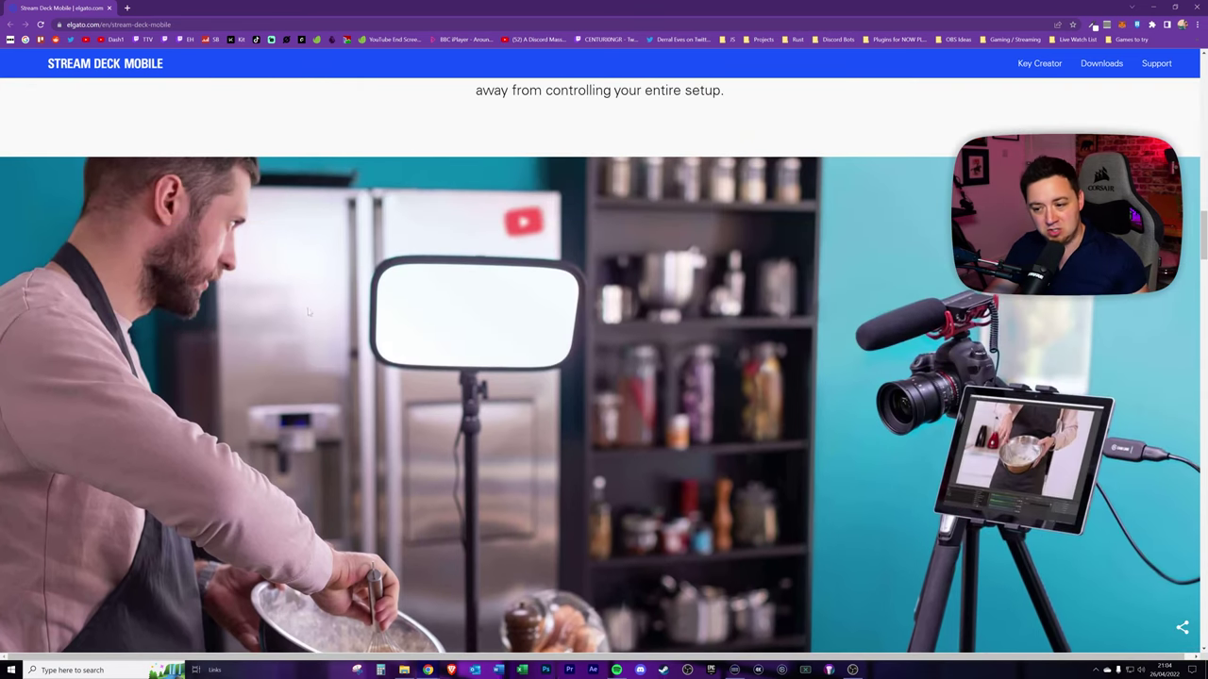
{"action": "scroll", "coordinate": [329, 516], "scroll_direction": "down", "scroll_amount": 1}
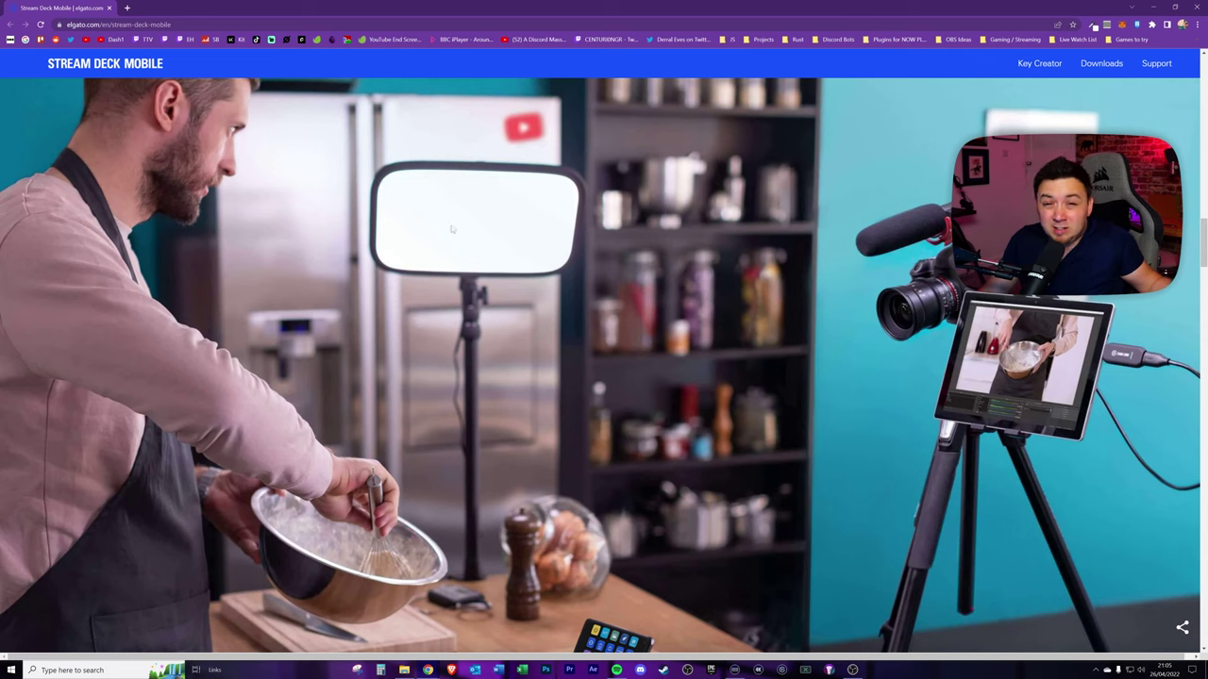
{"action": "scroll", "coordinate": [576, 293], "scroll_direction": "down", "scroll_amount": 1}
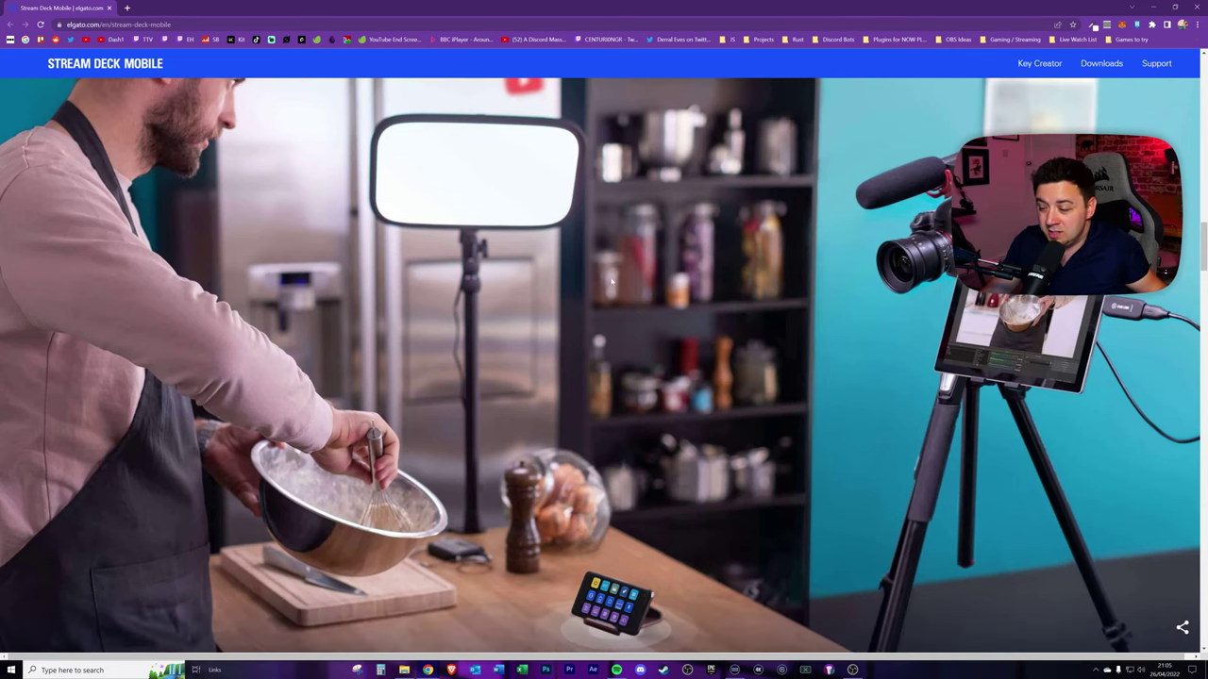
{"action": "scroll", "coordinate": [618, 302], "scroll_direction": "down", "scroll_amount": 1}
{"action": "scroll", "coordinate": [627, 358], "scroll_direction": "up", "scroll_amount": 1}
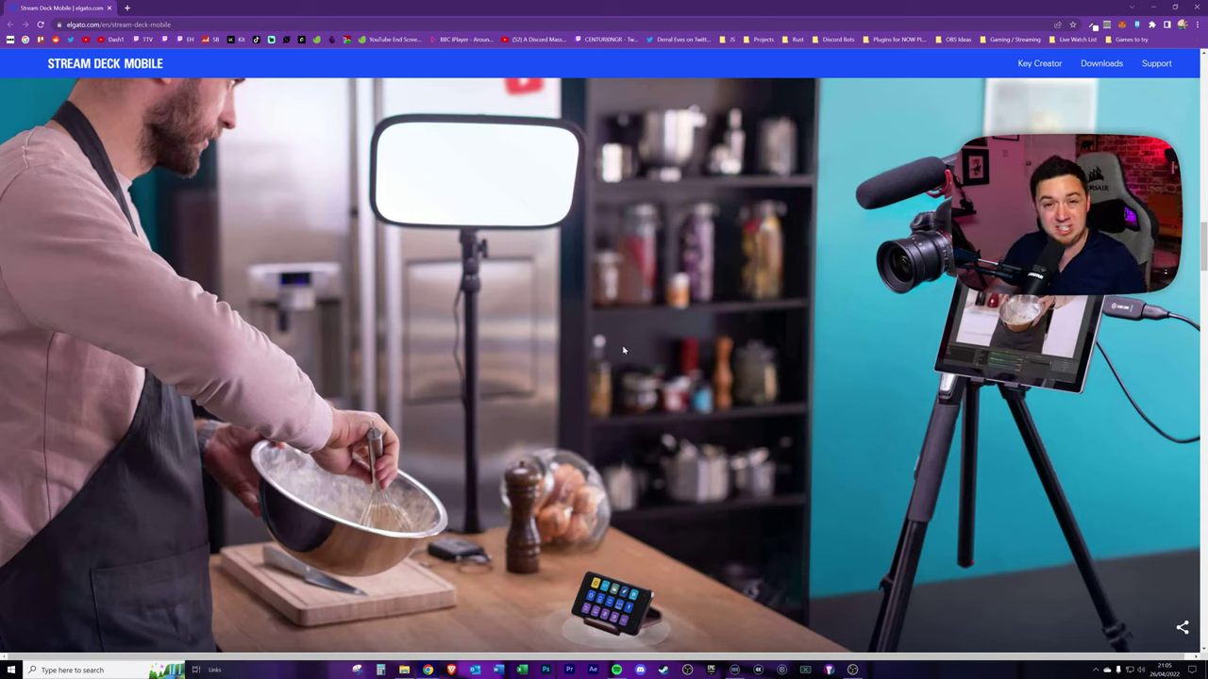
Highlight the word 'websites' in 'Streamlines your workflow', then continue to 'Unleashes your creativity'.
{"action": "scroll", "coordinate": [623, 351], "scroll_direction": "down", "scroll_amount": 5}
{"action": "scroll", "coordinate": [623, 350], "scroll_direction": "down", "scroll_amount": 2}
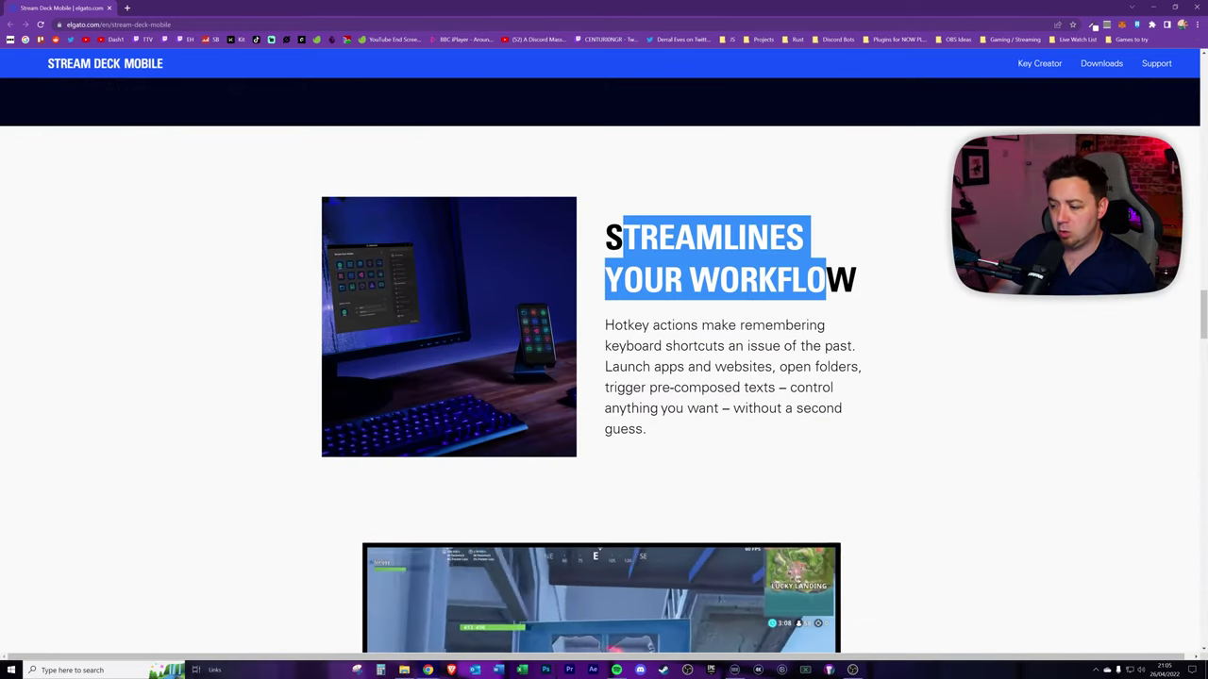
{"action": "scroll", "coordinate": [801, 281], "scroll_direction": "down", "scroll_amount": 3}
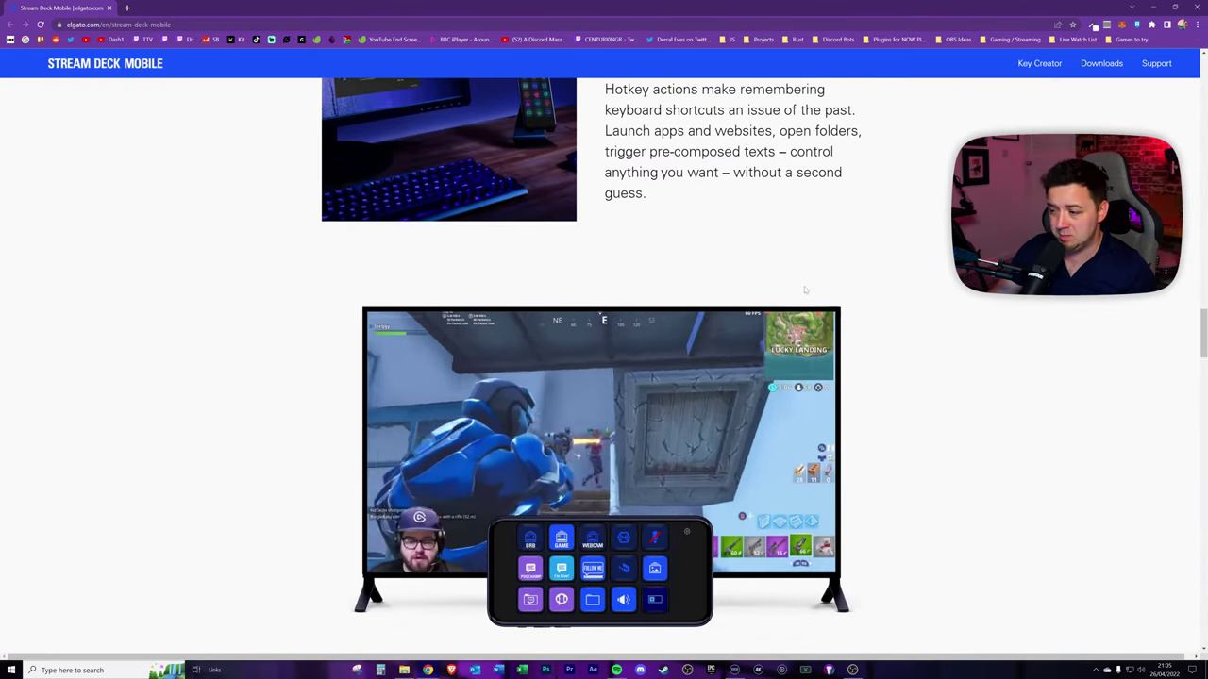
{"action": "scroll", "coordinate": [801, 281], "scroll_direction": "up", "scroll_amount": 1}
{"action": "left_click_drag", "start_coordinate": [611, 179], "coordinate": [677, 179]}
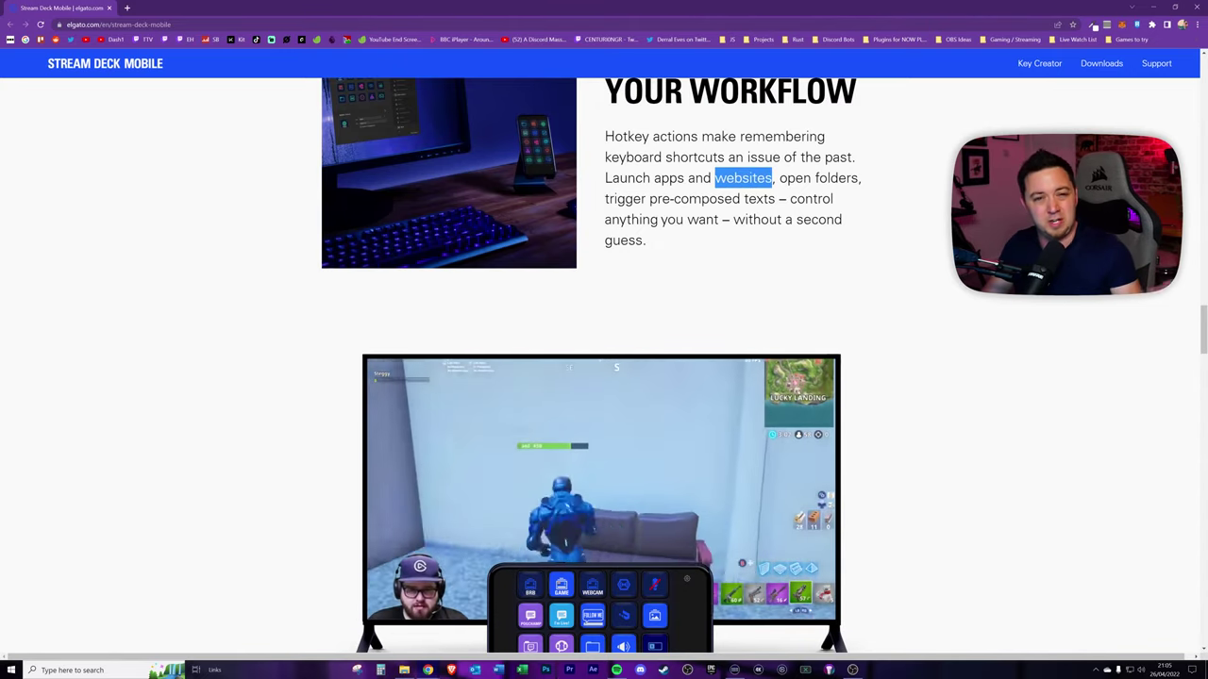
{"action": "scroll", "coordinate": [736, 326], "scroll_direction": "down", "scroll_amount": 4}
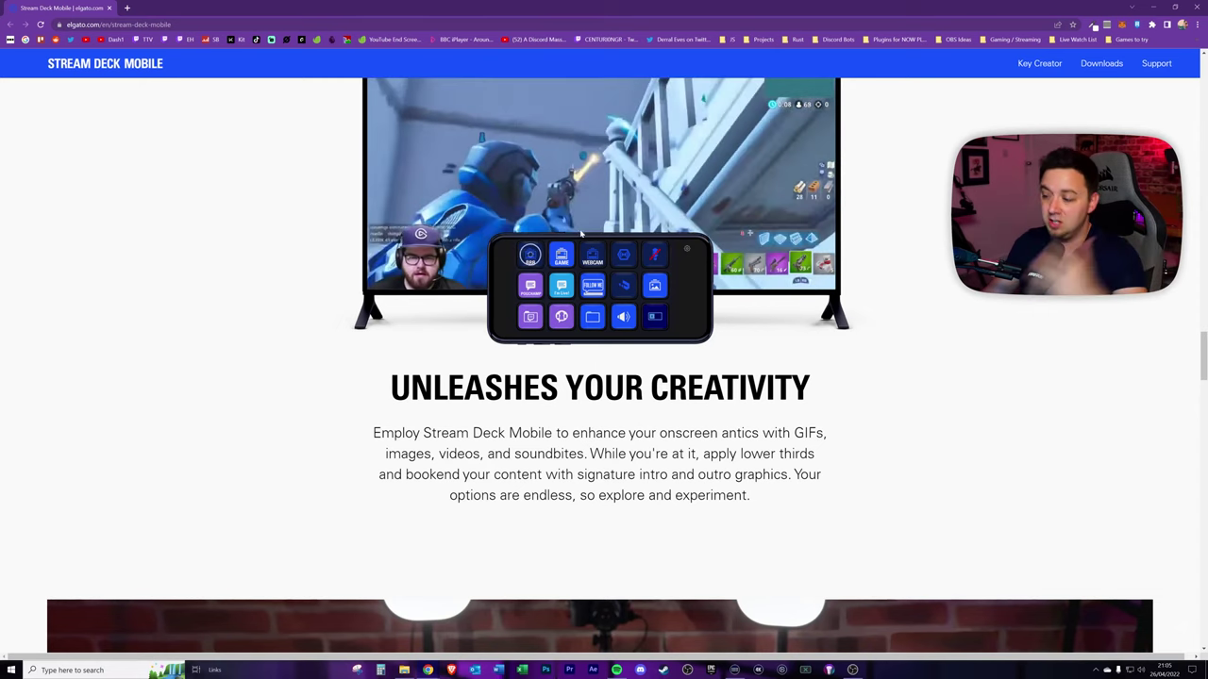
Scroll past 'Never stops evolving' and 'Installs effortlessly' to the 'Instantly yours' App Store / Google Play section.
{"action": "scroll", "coordinate": [591, 238], "scroll_direction": "down", "scroll_amount": 2}
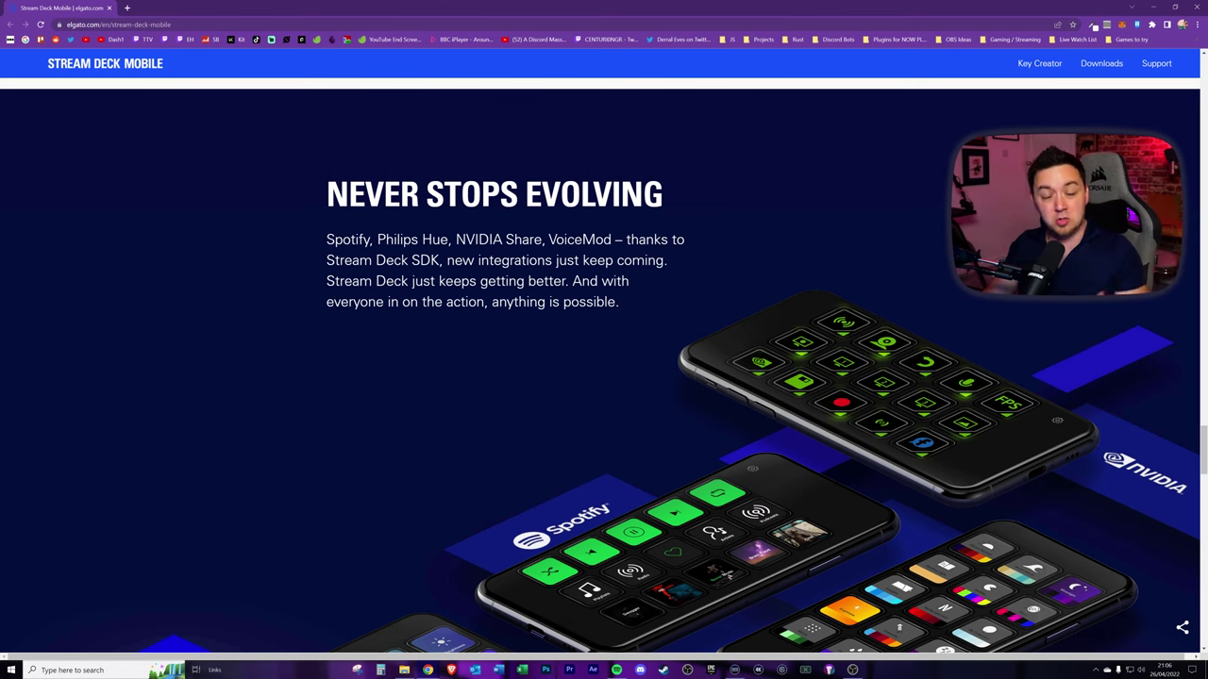
{"action": "scroll", "coordinate": [554, 376], "scroll_direction": "down", "scroll_amount": 3}
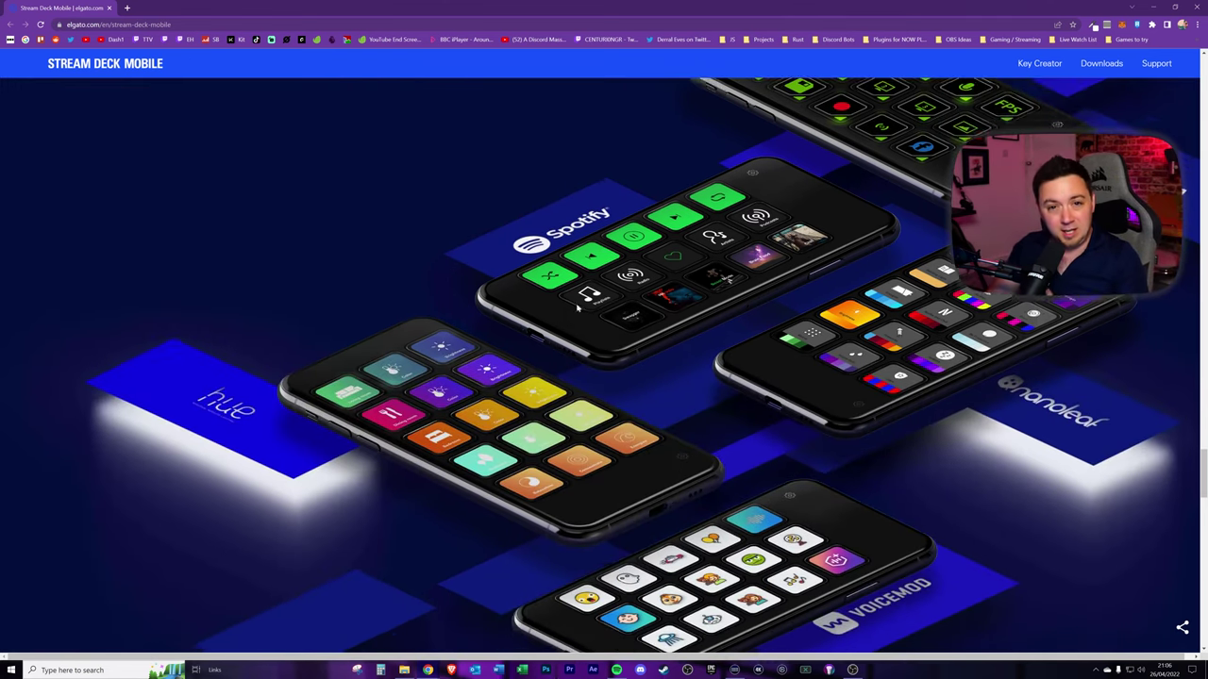
{"action": "scroll", "coordinate": [555, 376], "scroll_direction": "down", "scroll_amount": 2}
{"action": "scroll", "coordinate": [378, 283], "scroll_direction": "down", "scroll_amount": 2}
{"action": "scroll", "coordinate": [109, 169], "scroll_direction": "down", "scroll_amount": 2}
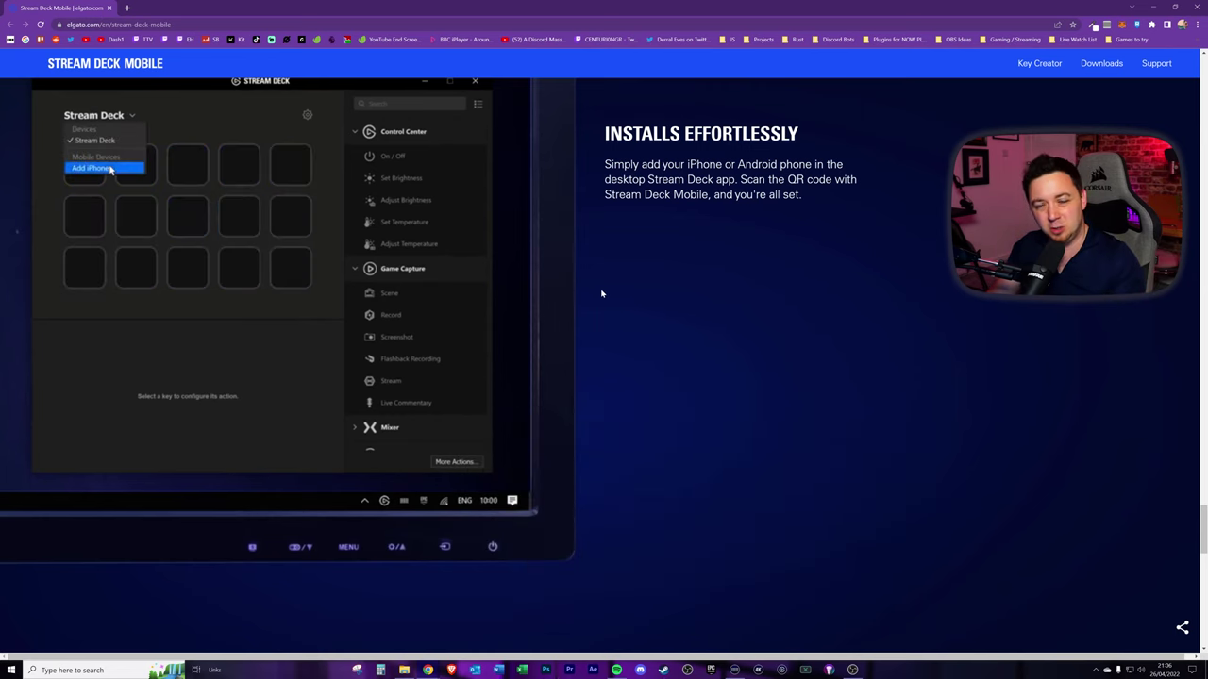
{"action": "scroll", "coordinate": [642, 326], "scroll_direction": "down", "scroll_amount": 1}
{"action": "scroll", "coordinate": [693, 340], "scroll_direction": "down", "scroll_amount": 5}
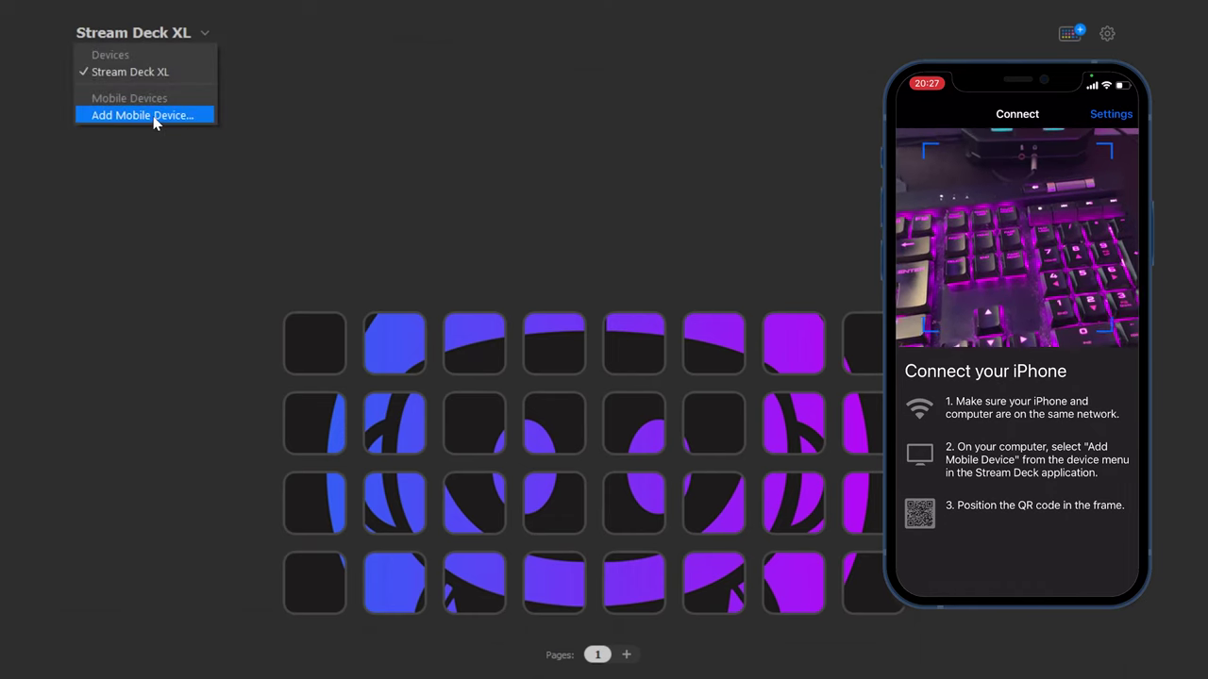
Pair the iPhone through 'Add Mobile Device...' by scanning the QR code in Stream Deck Mobile.
{"action": "left_click", "coordinate": [151, 119]}
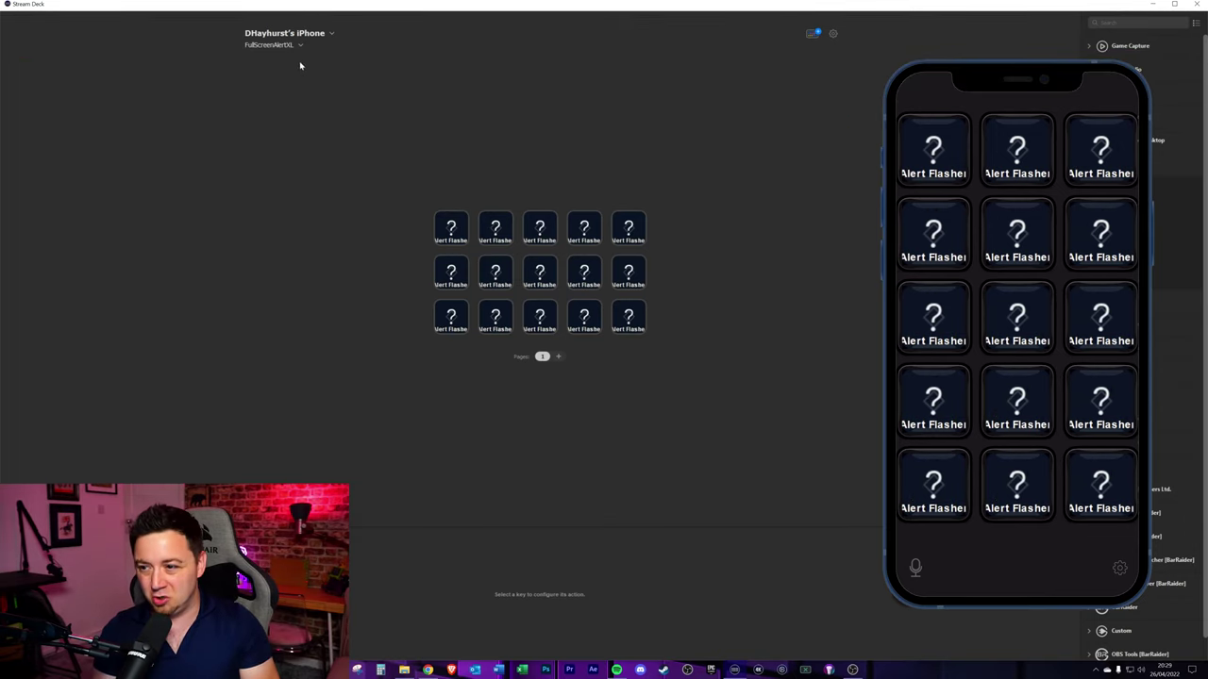
Inspect the first key's Alert Flasher action, then put the phone on the empty GameScreenXL profile.
{"action": "left_click", "coordinate": [444, 232]}
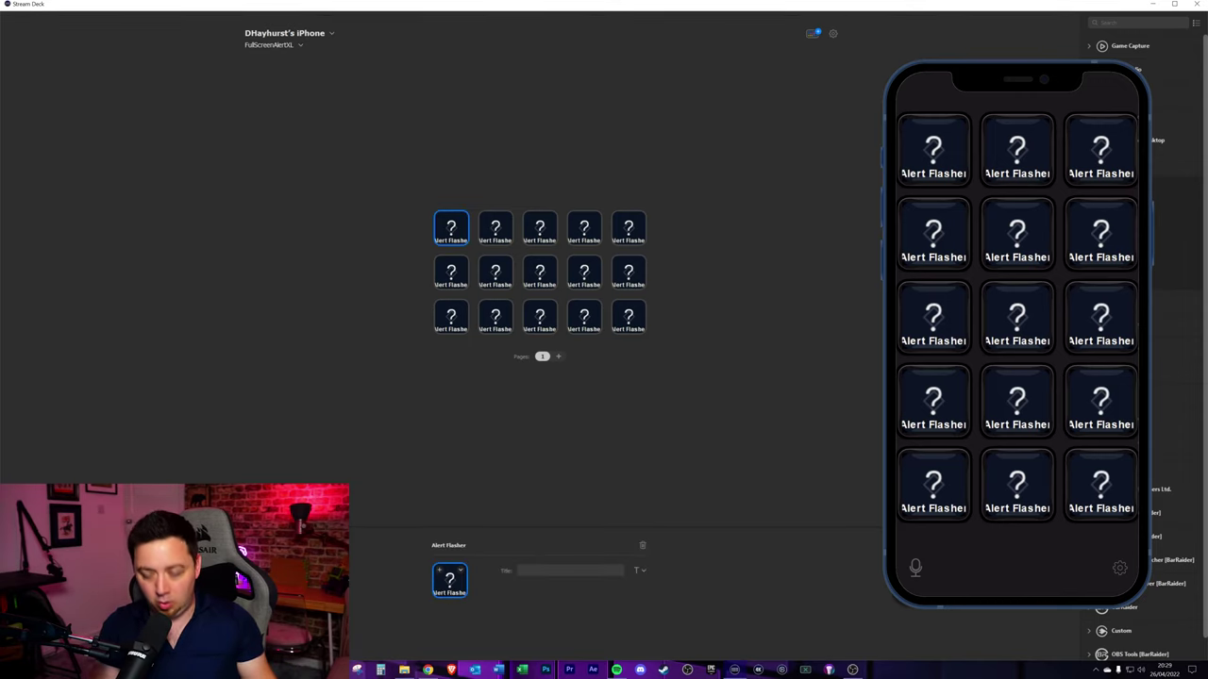
{"action": "scroll", "coordinate": [1141, 425], "scroll_direction": "down", "scroll_amount": 2}
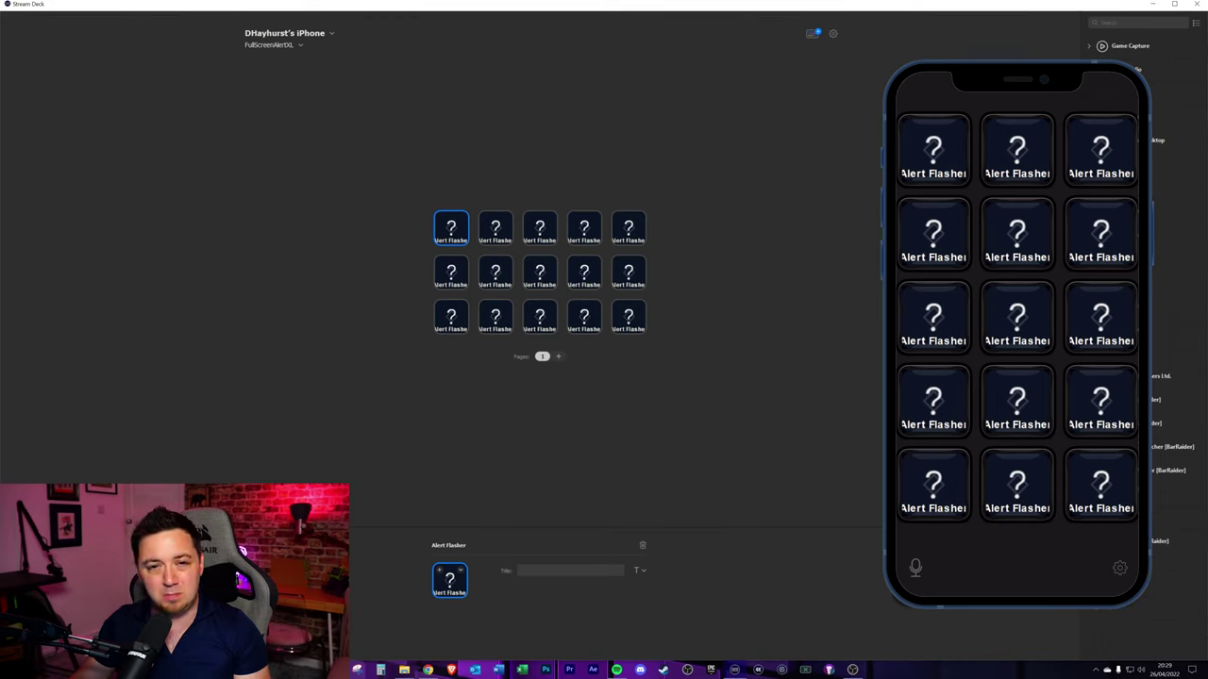
Create a new phone profile, Profile 1, and delete its default WELCOME key.
{"action": "left_click", "coordinate": [296, 46]}
{"action": "left_click", "coordinate": [273, 86]}
{"action": "left_click", "coordinate": [283, 45]}
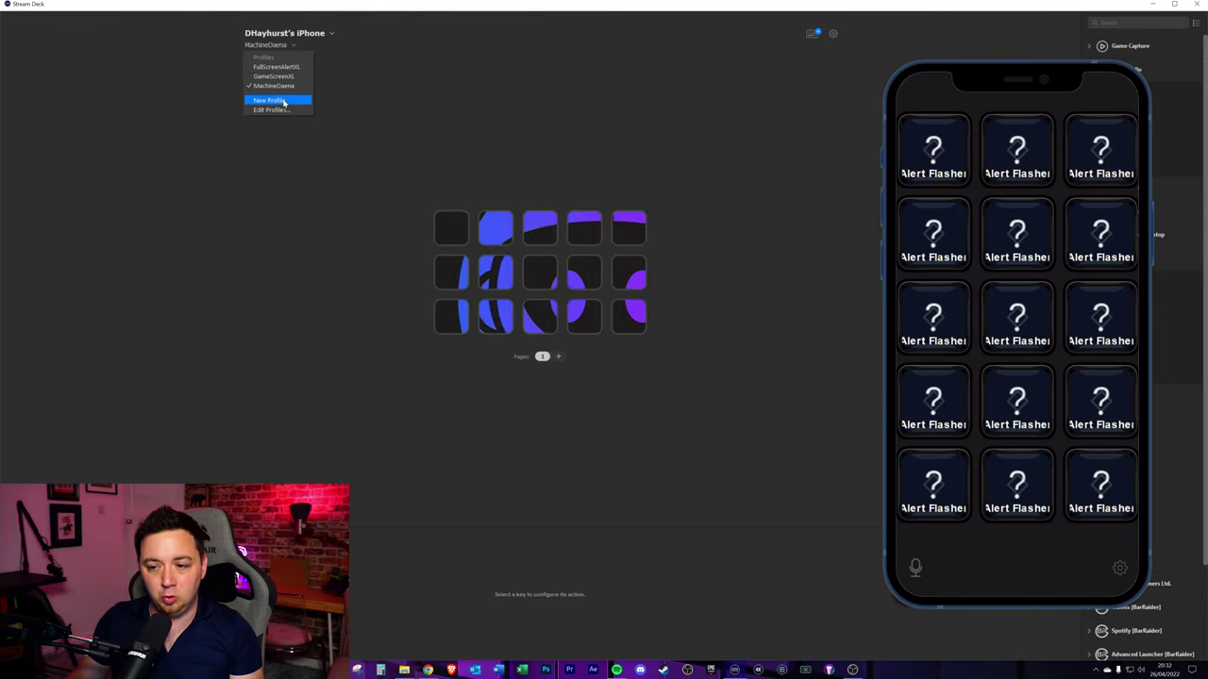
{"action": "left_click", "coordinate": [283, 101]}
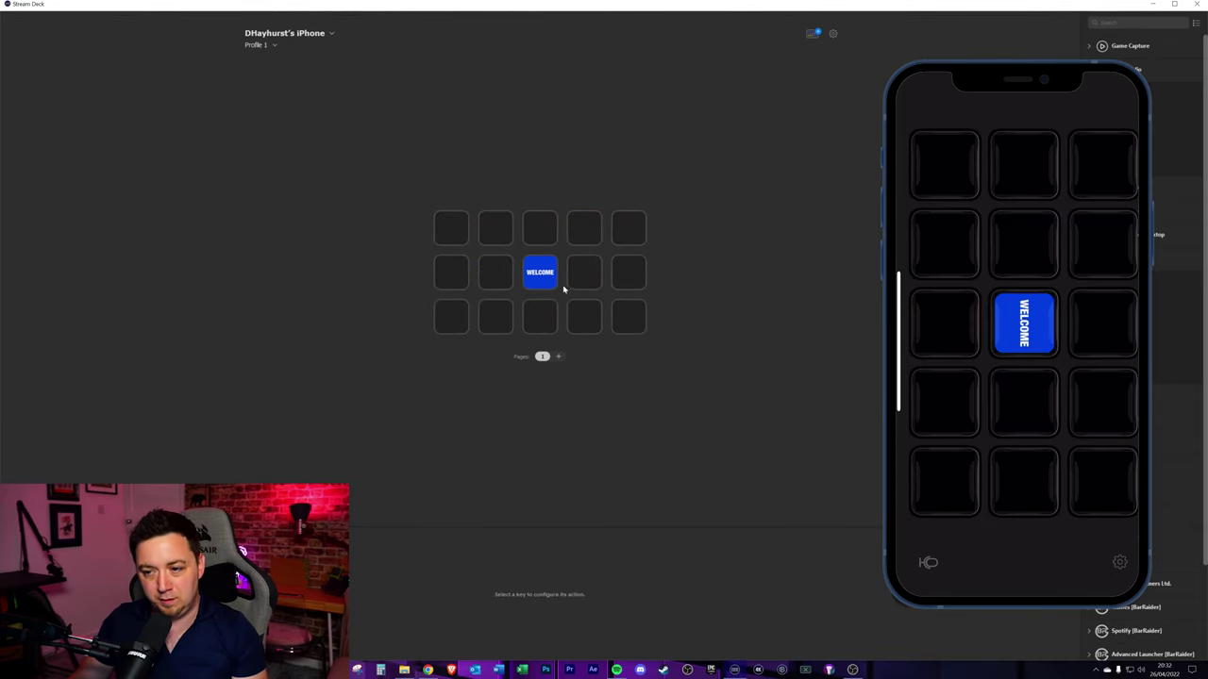
{"action": "left_click", "coordinate": [555, 285]}
{"action": "key", "text": "Delete"}
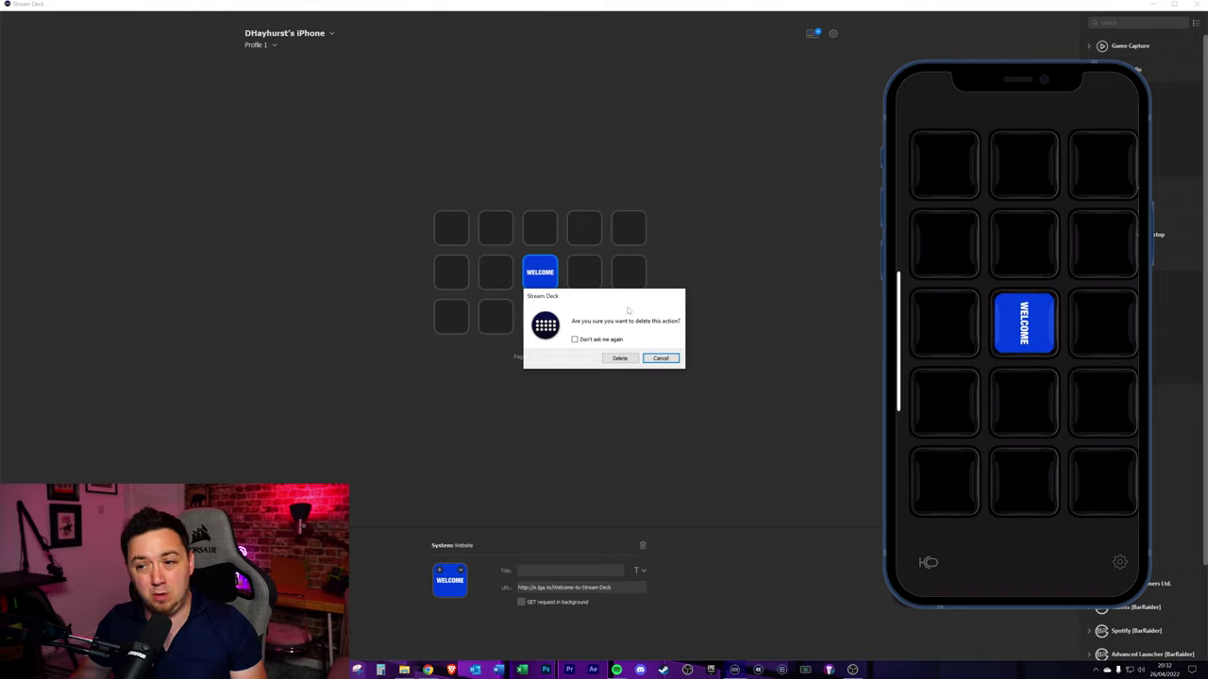
{"action": "left_click", "coordinate": [620, 358]}
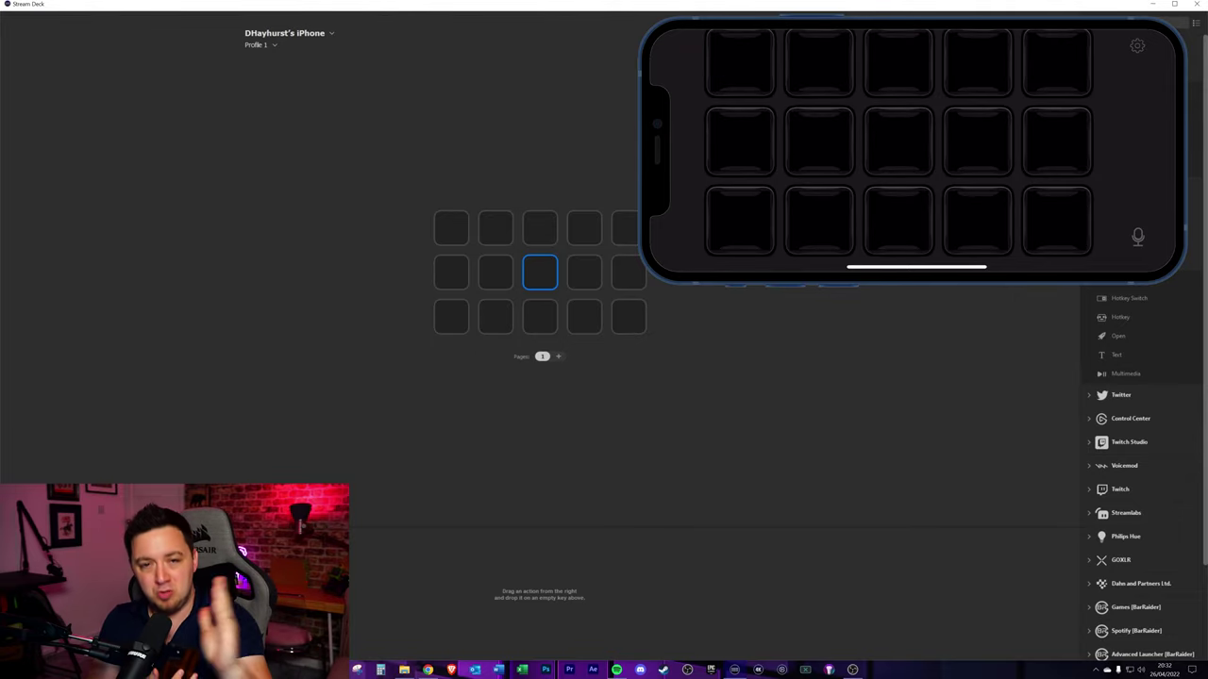
Place a System > Website action titled 'PRON' with its URL on the top-left key.
{"action": "left_click_drag", "start_coordinate": [1118, 280], "coordinate": [451, 227]}
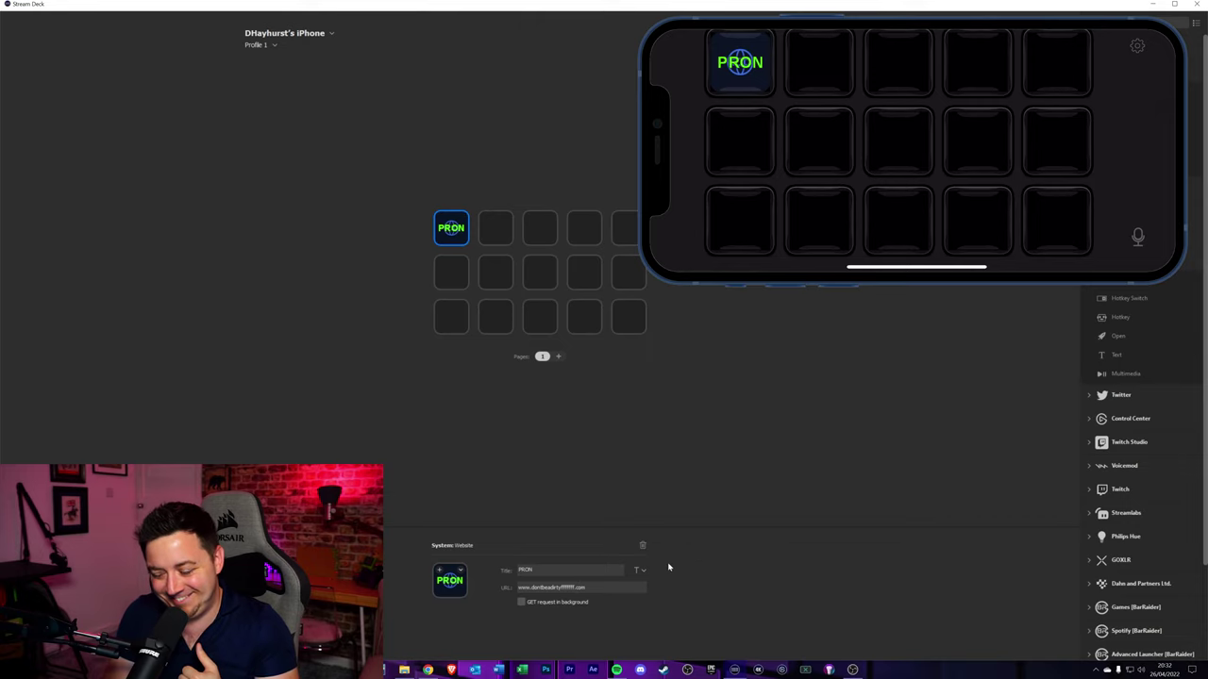
Test the PRON key, then close the unreachable dontbeadirty tab in Chrome.
{"action": "left_click", "coordinate": [604, 487]}
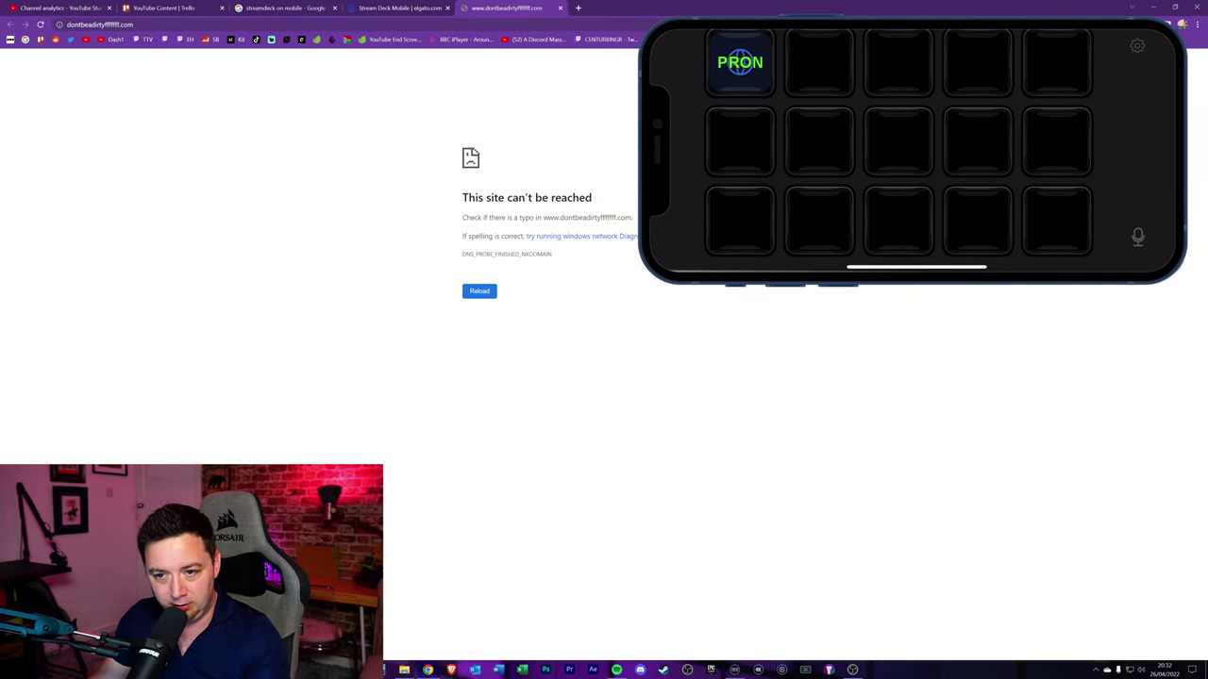
{"action": "left_click", "coordinate": [562, 8]}
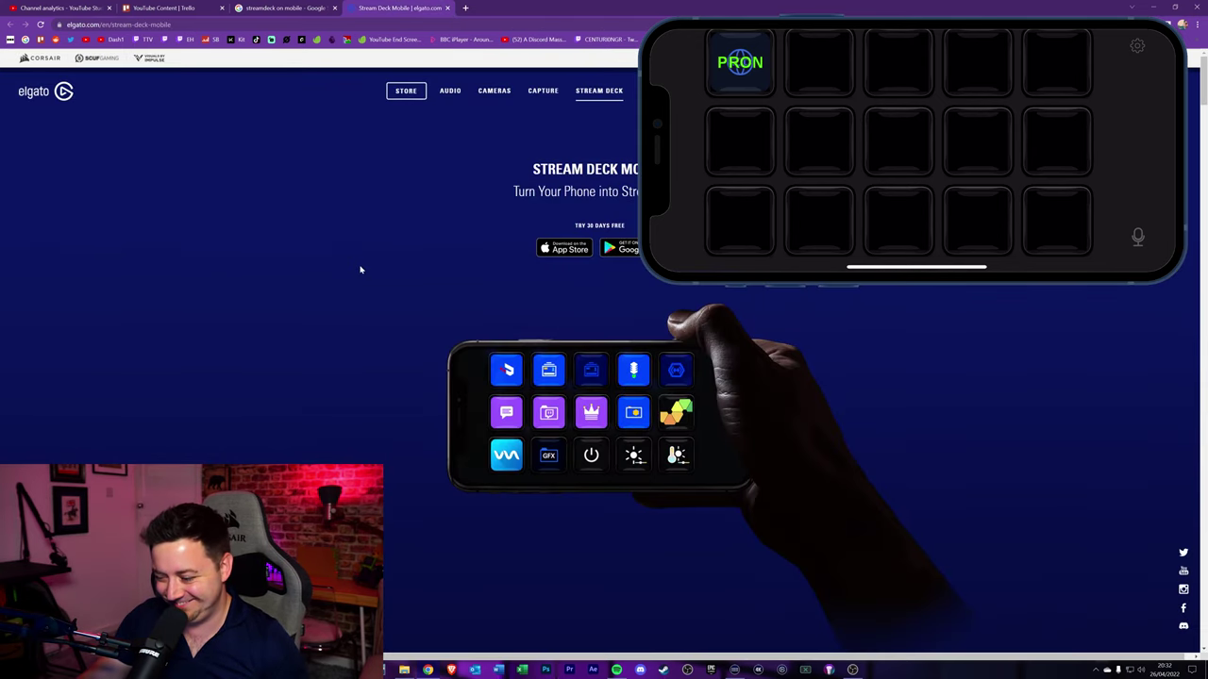
{"action": "left_click", "coordinate": [736, 669]}
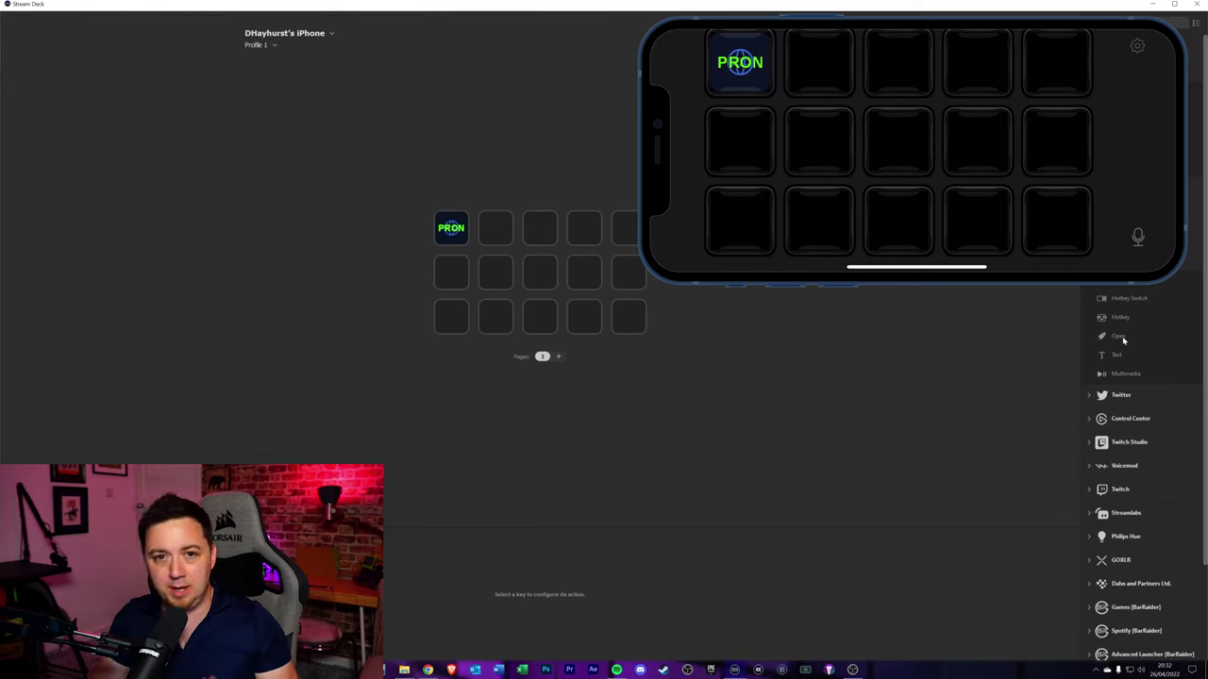
Drop an OBS Studio Scene action onto the second key, next to PRON.
{"action": "mouse_move", "coordinate": [1123, 339]}
{"action": "left_mouse_down"}
{"action": "mouse_move", "coordinate": [490, 244]}
{"action": "mouse_move", "coordinate": [1128, 338]}
{"action": "left_mouse_up"}
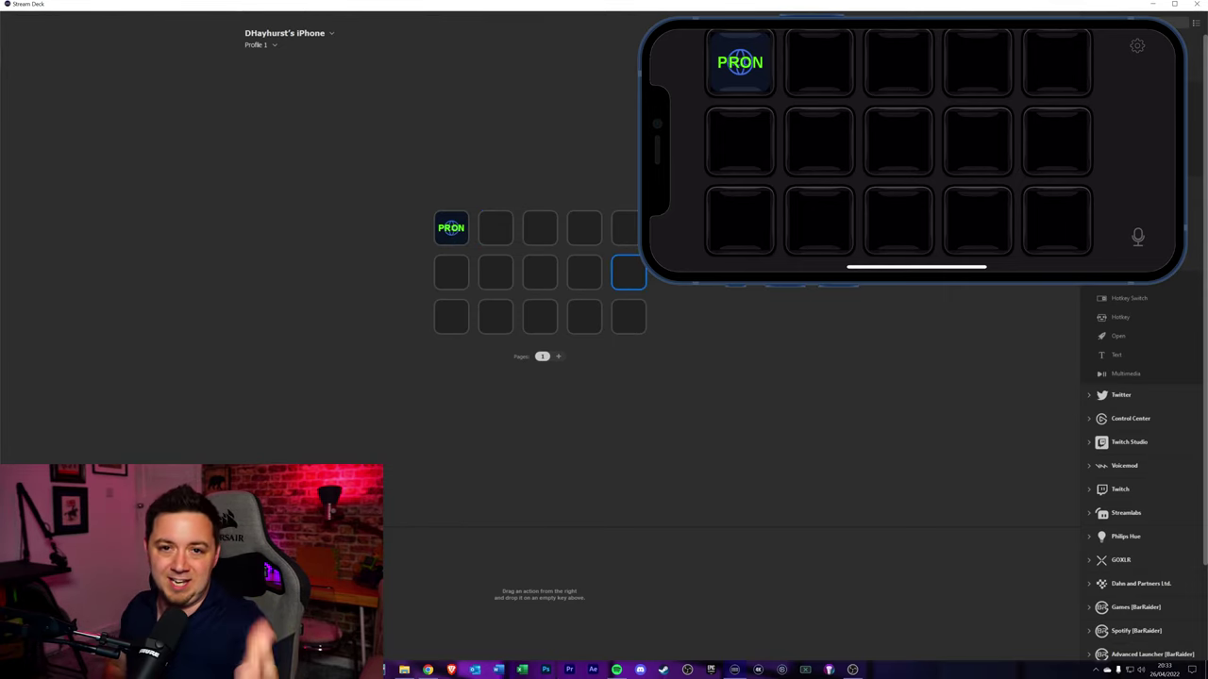
{"action": "scroll", "coordinate": [1133, 472], "scroll_direction": "up", "scroll_amount": 2}
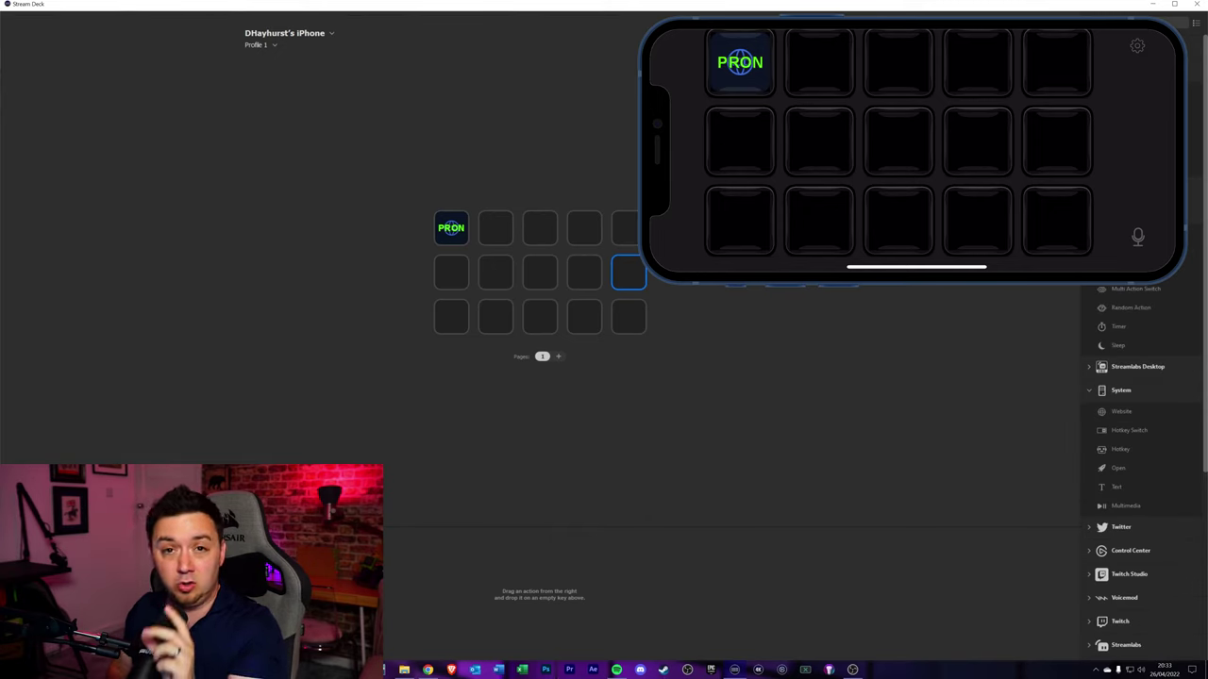
{"action": "scroll", "coordinate": [1132, 472], "scroll_direction": "down", "scroll_amount": 2}
{"action": "scroll", "coordinate": [1129, 452], "scroll_direction": "down", "scroll_amount": 2}
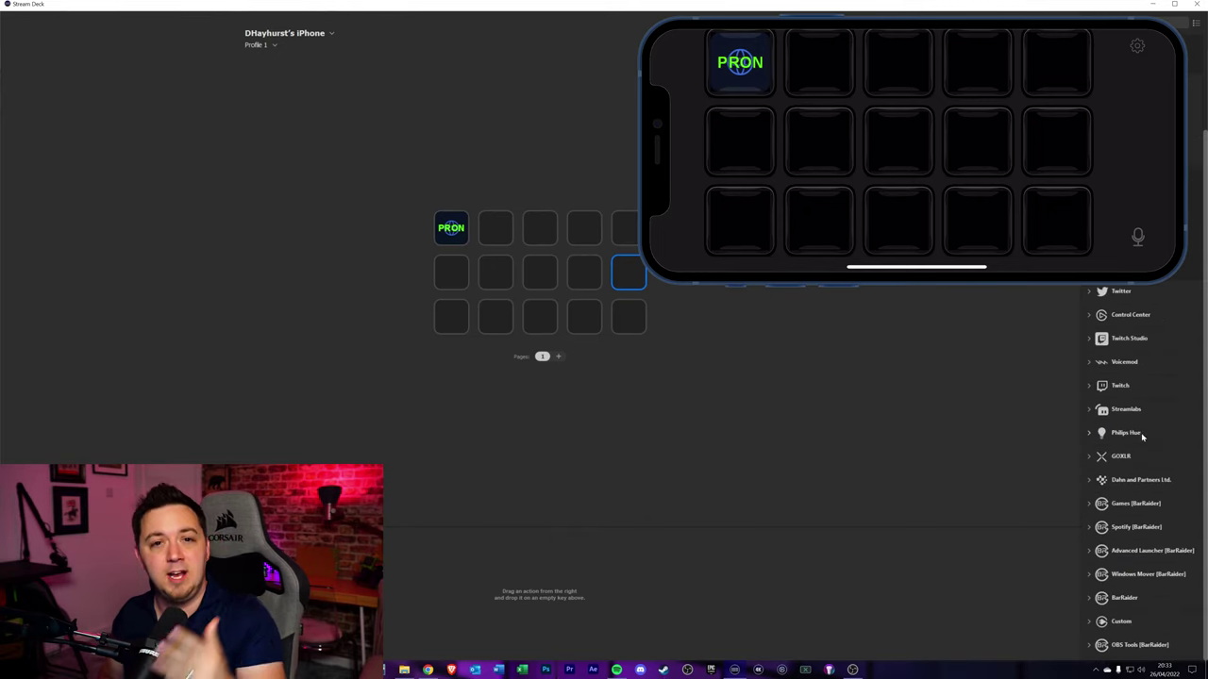
{"action": "scroll", "coordinate": [1125, 630], "scroll_direction": "up", "scroll_amount": 2}
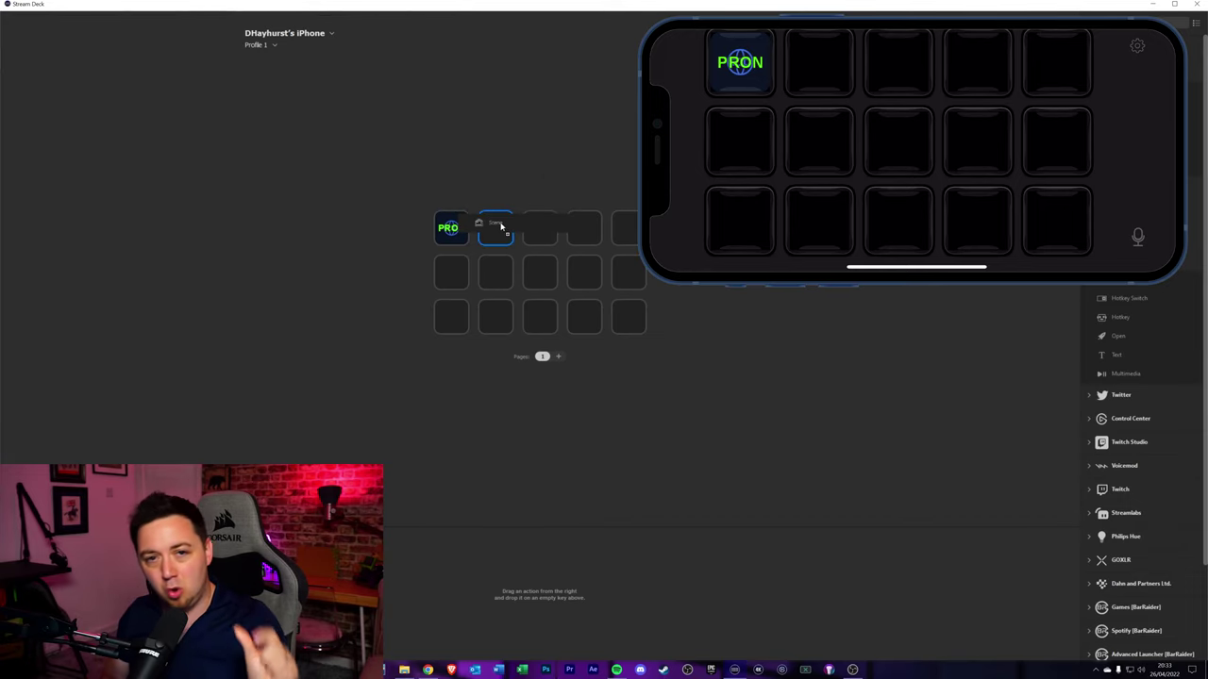
{"action": "left_click_drag", "start_coordinate": [629, 272], "coordinate": [495, 227]}
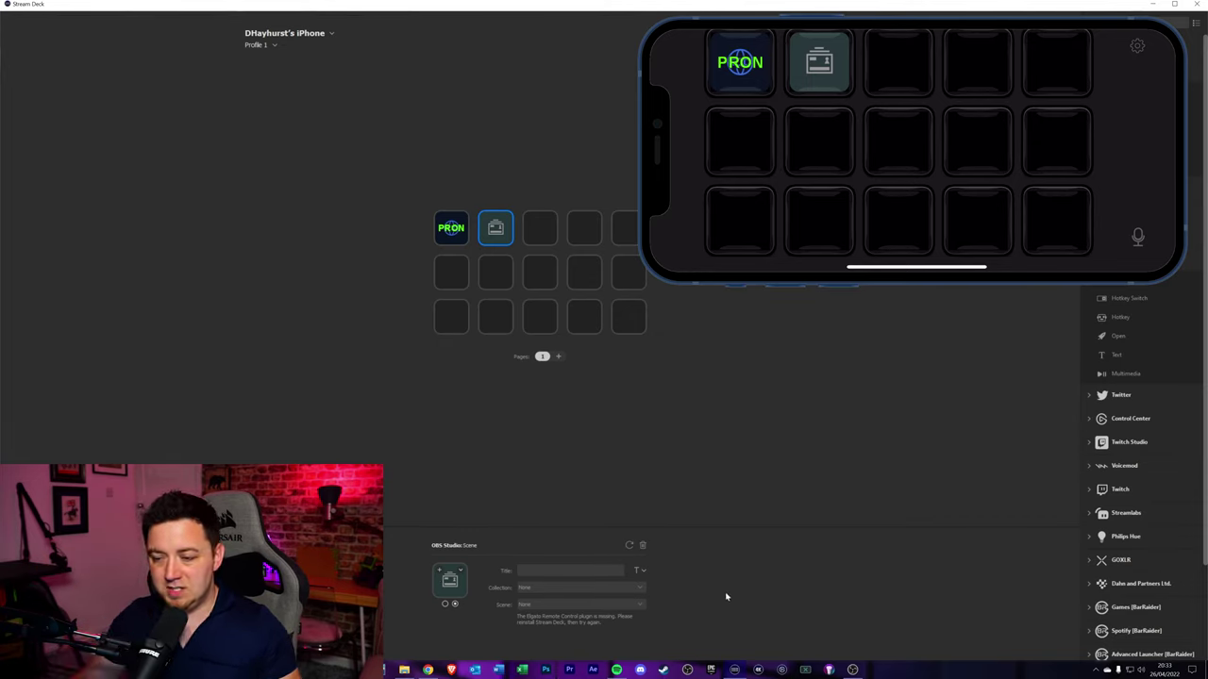
Open the profile management settings and add a new Profile 2.
{"action": "left_click", "coordinate": [273, 45]}
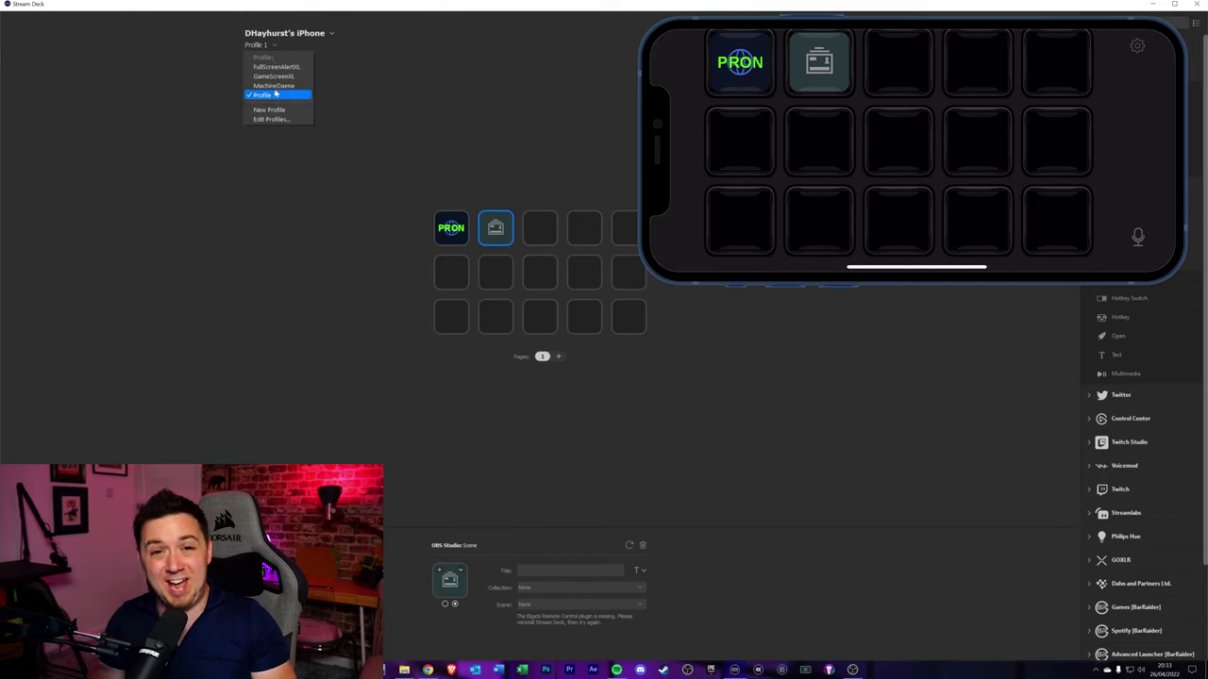
{"action": "left_click", "coordinate": [272, 120]}
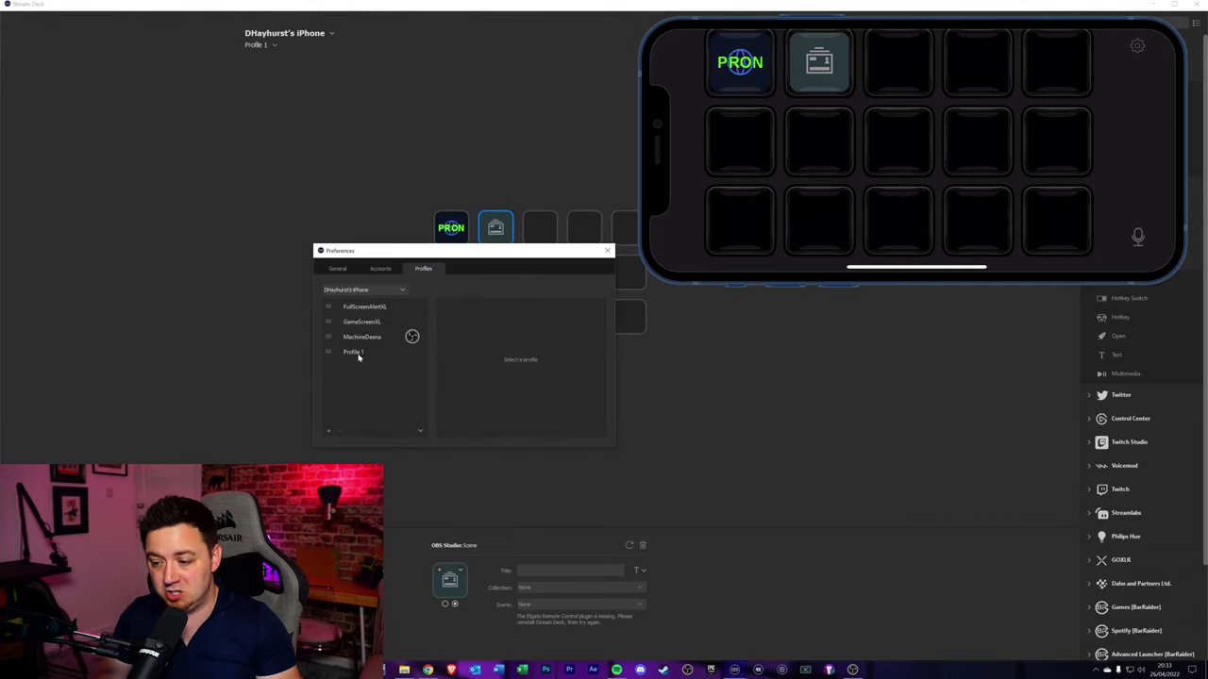
{"action": "left_click", "coordinate": [358, 354]}
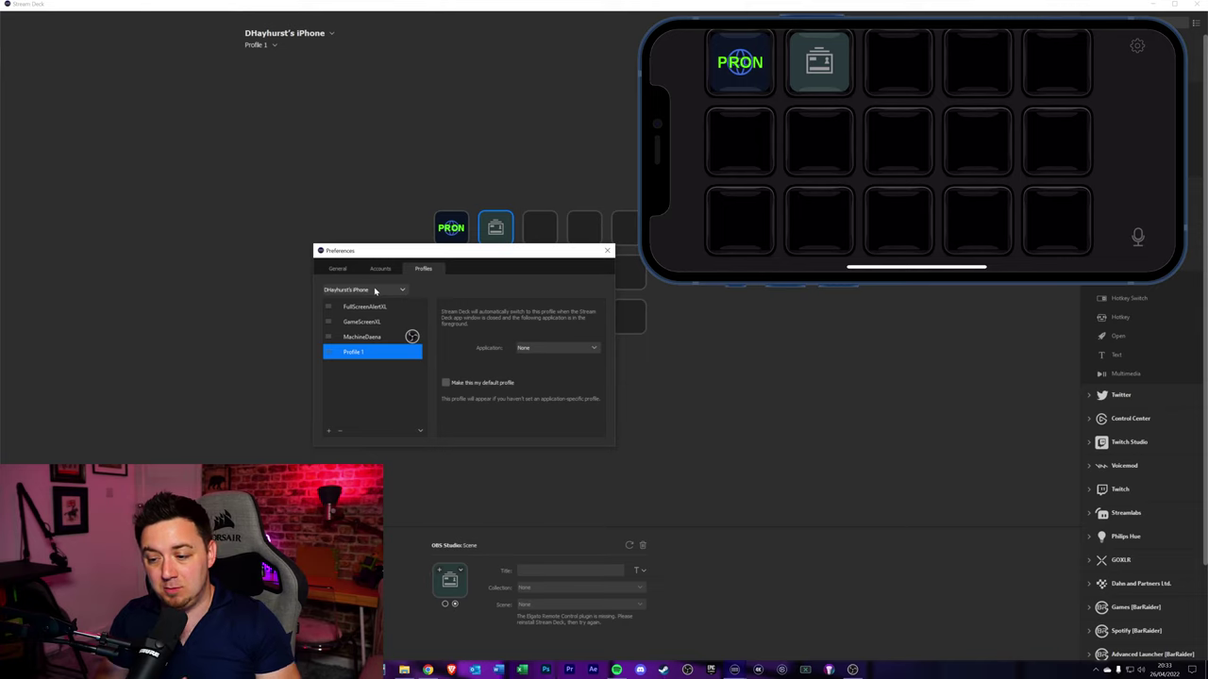
{"action": "left_click", "coordinate": [329, 433]}
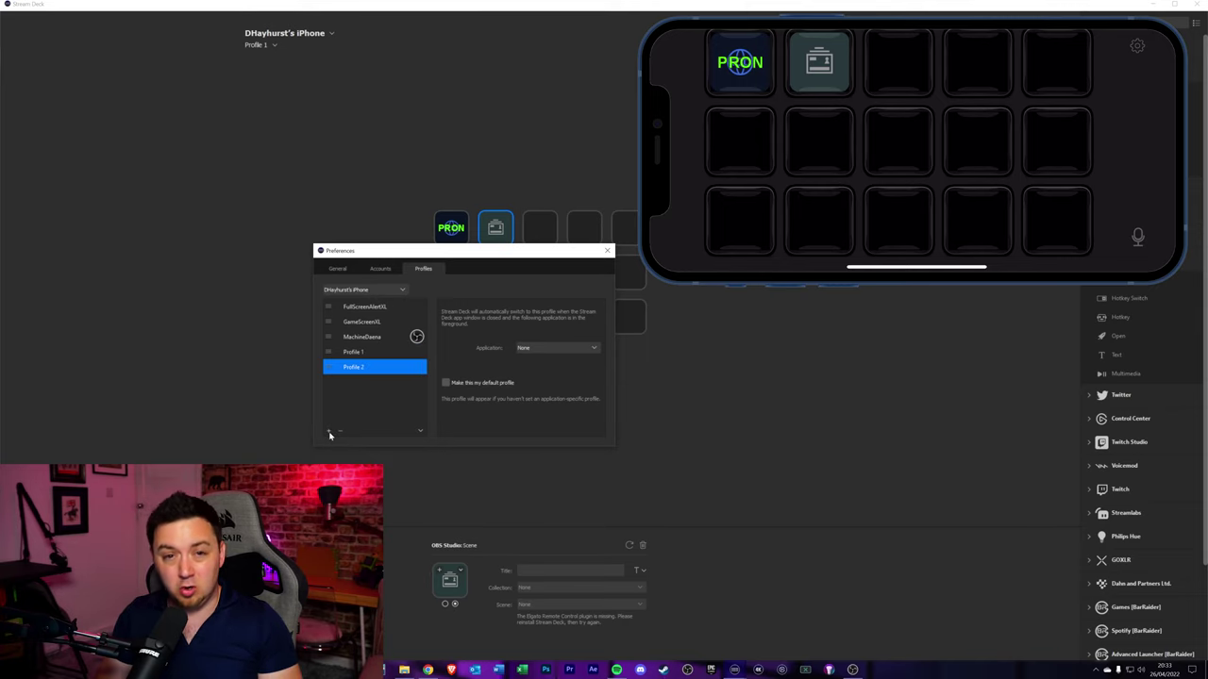
Delete Profile 2 again and expand the Philips Hue actions list.
{"action": "right_click", "coordinate": [382, 370]}
{"action": "left_click", "coordinate": [396, 397]}
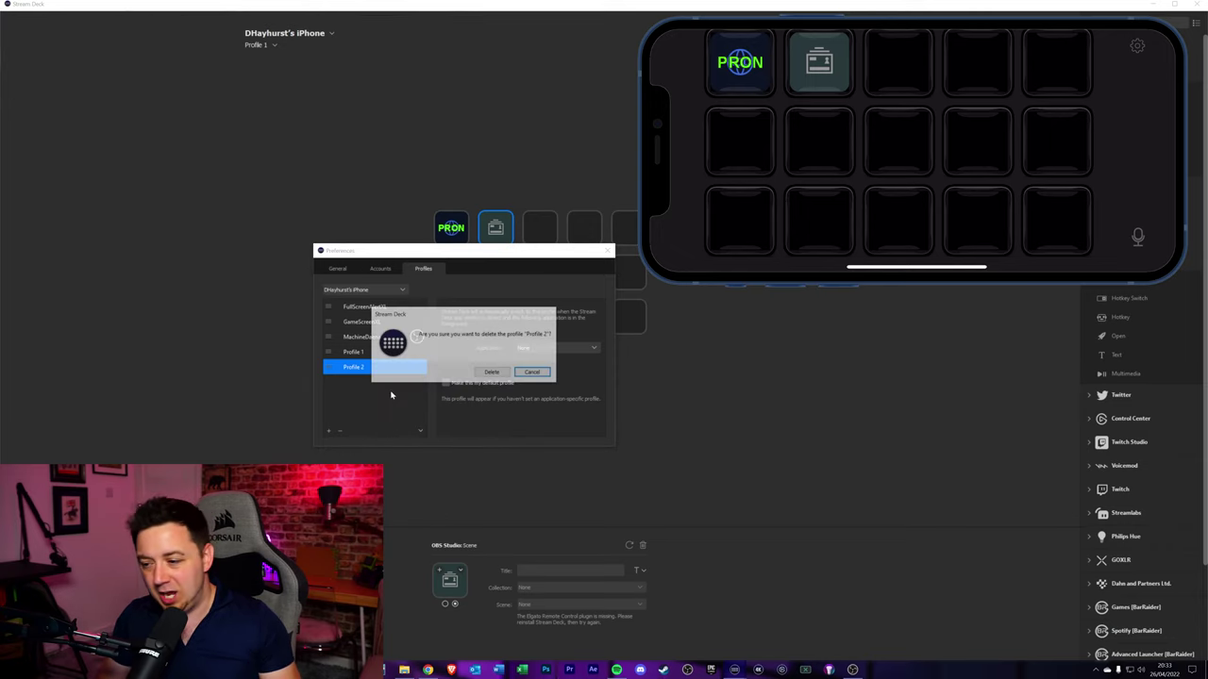
{"action": "key", "text": "Return"}
{"action": "left_click", "coordinate": [1125, 536]}
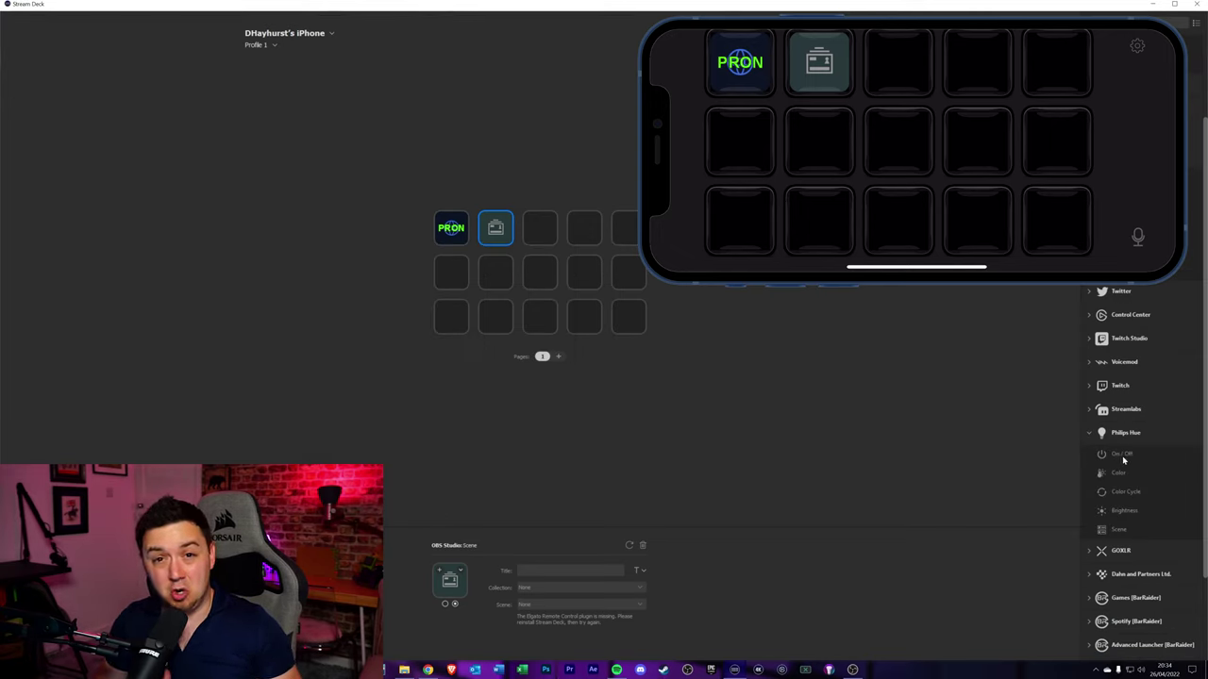
Place a Philips Hue Color action on the third key, targeting Man Cave lights with pink.
{"action": "left_click_drag", "start_coordinate": [1123, 477], "coordinate": [540, 227]}
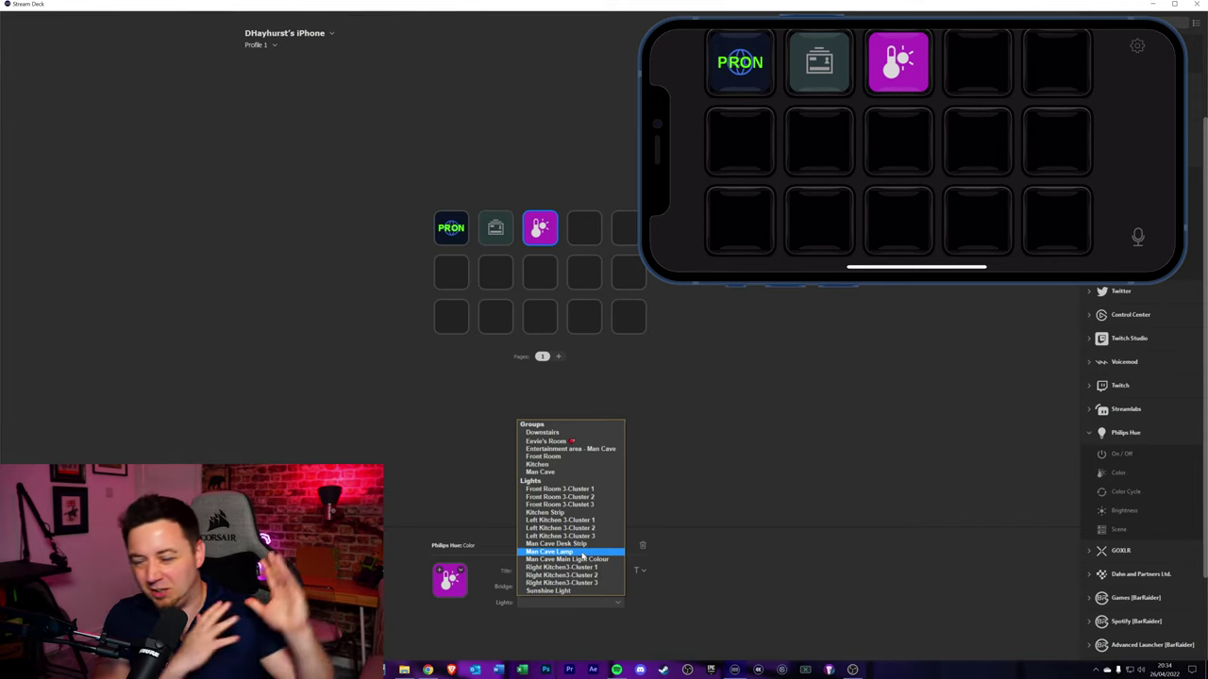
{"action": "left_click", "coordinate": [566, 472]}
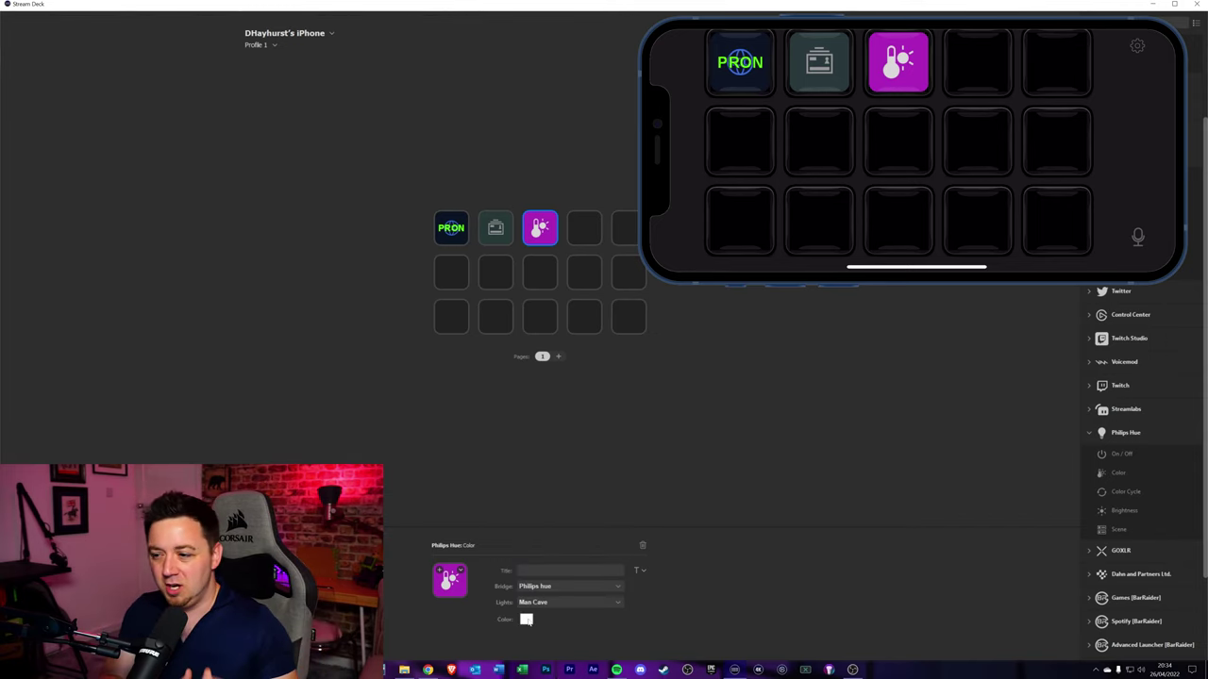
{"action": "left_click", "coordinate": [526, 620]}
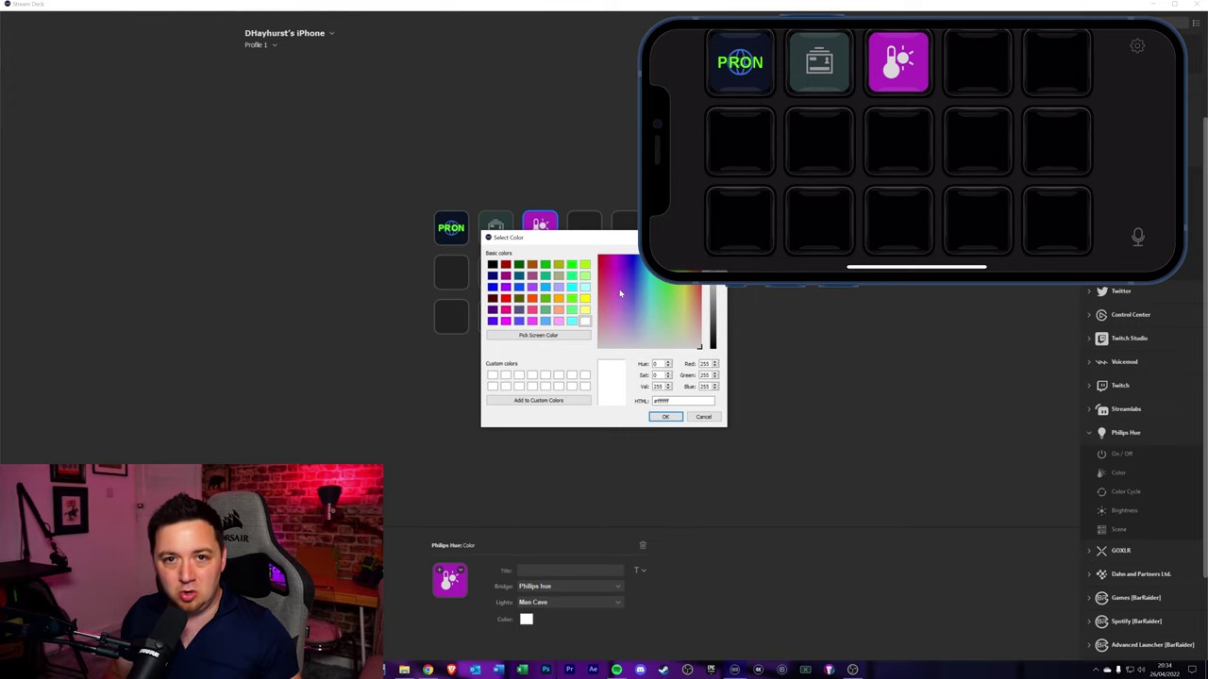
{"action": "left_click", "coordinate": [530, 311]}
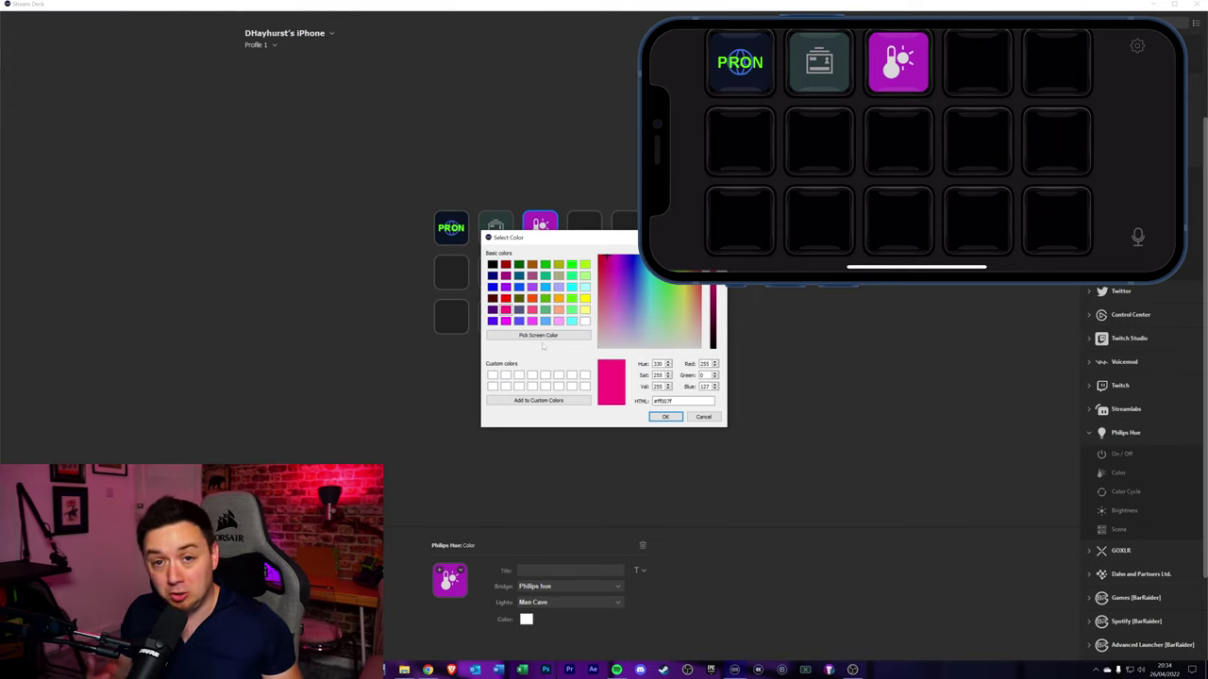
{"action": "left_click", "coordinate": [664, 418]}
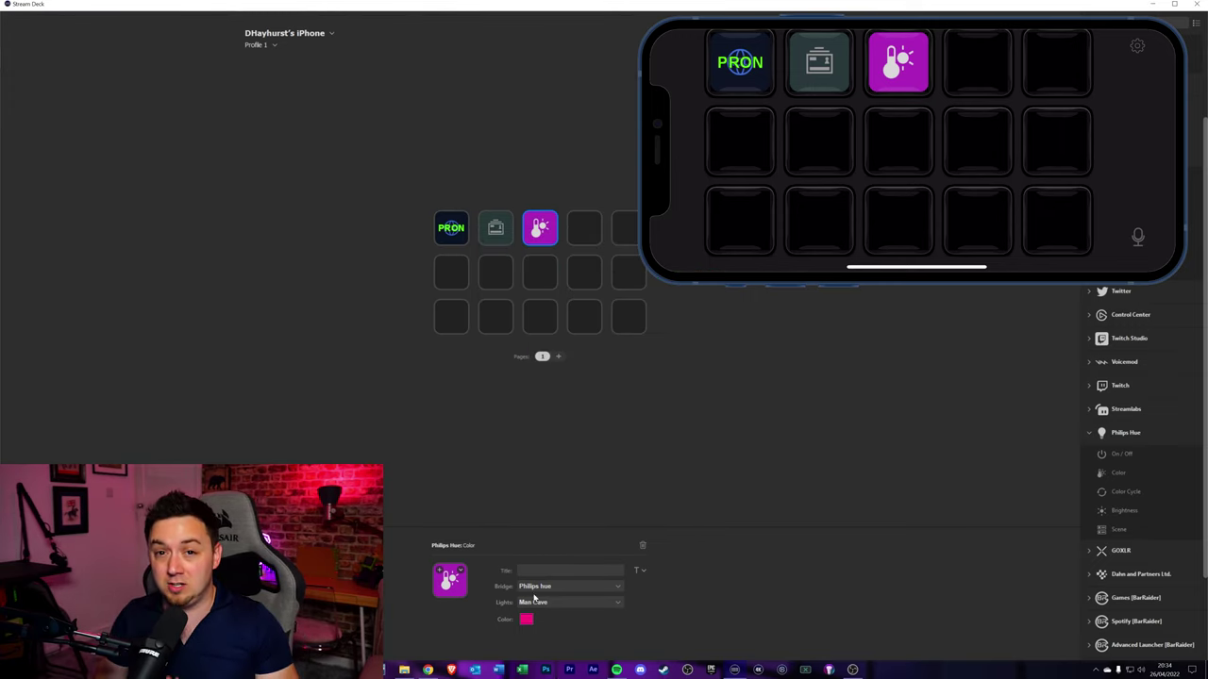